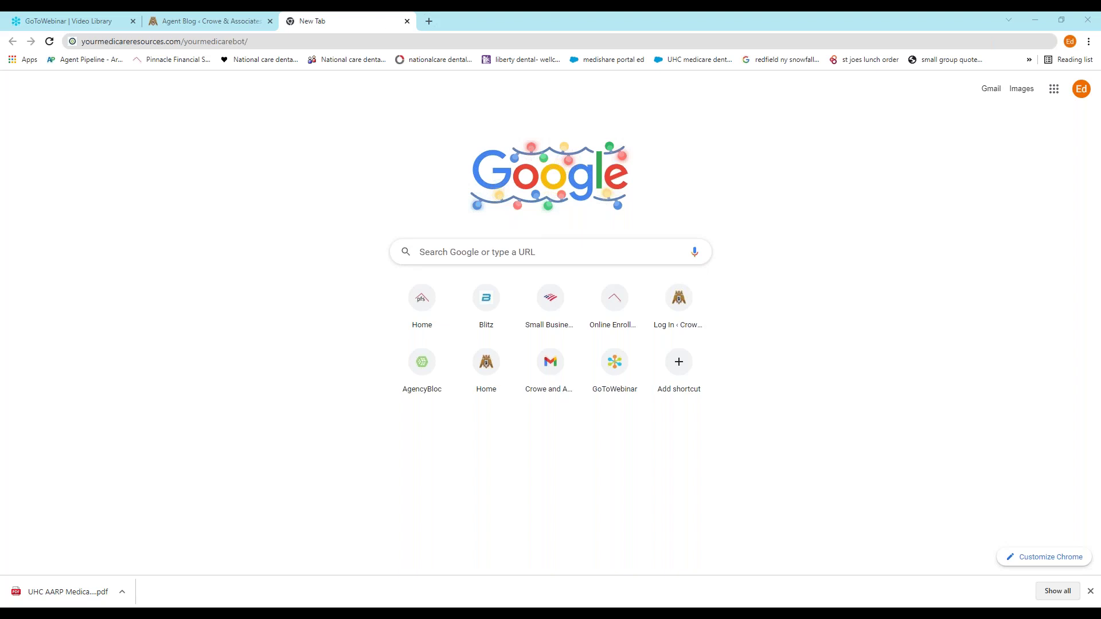
Load yourmedicareresources.com/yourmedicarebot in Chrome's address bar
click(271, 43)
key(BackSpace)
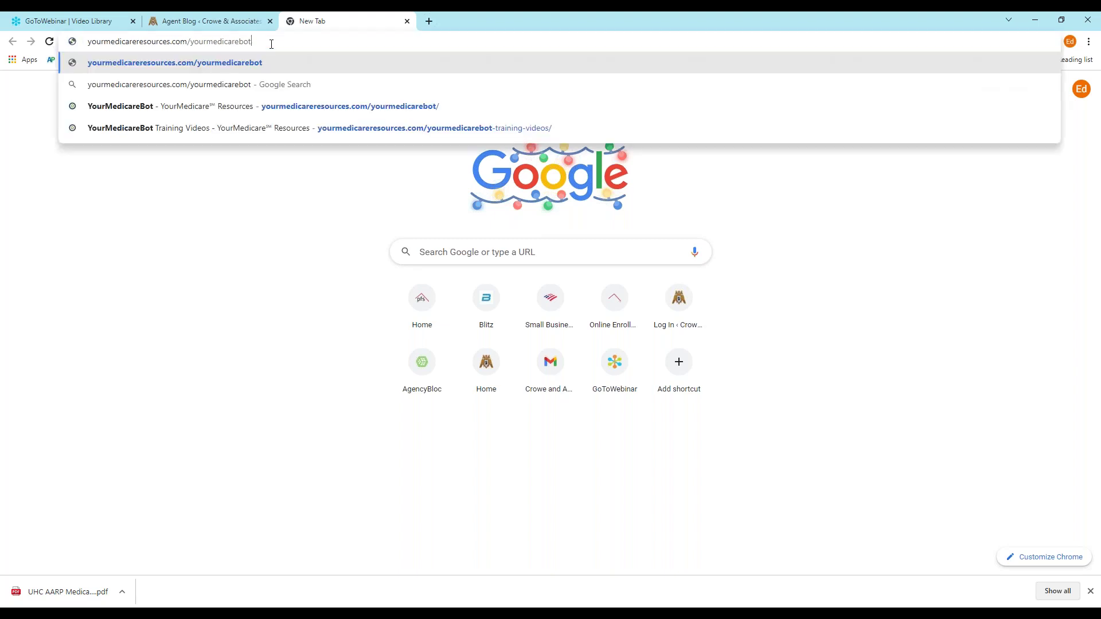
key(BackSpace)
key(BackSpace)
key(BackSpace)
key(BackSpace)
key(BackSpace)
key(BackSpace)
key(BackSpace)
key(BackSpace)
key(BackSpace)
key(BackSpace)
key(BackSpace)
key(BackSpace)
key(BackSpace)
key(BackSpace)
key(BackSpace)
key(BackSpace)
key(BackSpace)
key(BackSpace)
key(BackSpace)
key(BackSpace)
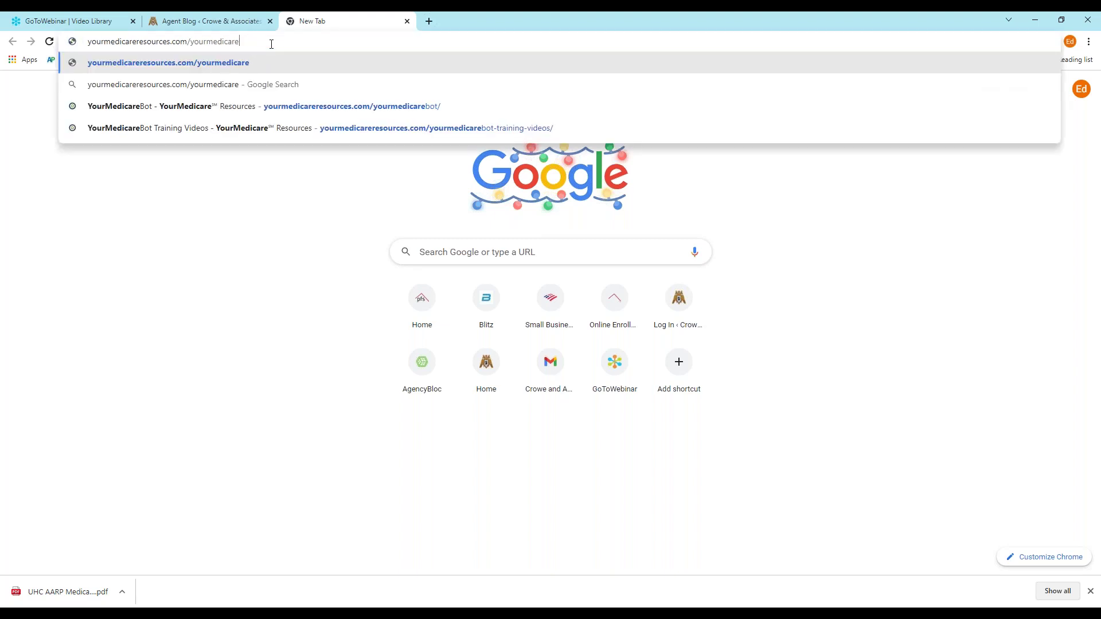
key(BackSpace)
key(BackSpace)
key(BackSpace)
key(BackSpace)
key(BackSpace)
key(BackSpace)
key(BackSpace)
key(BackSpace)
text(yourmedicareresou)
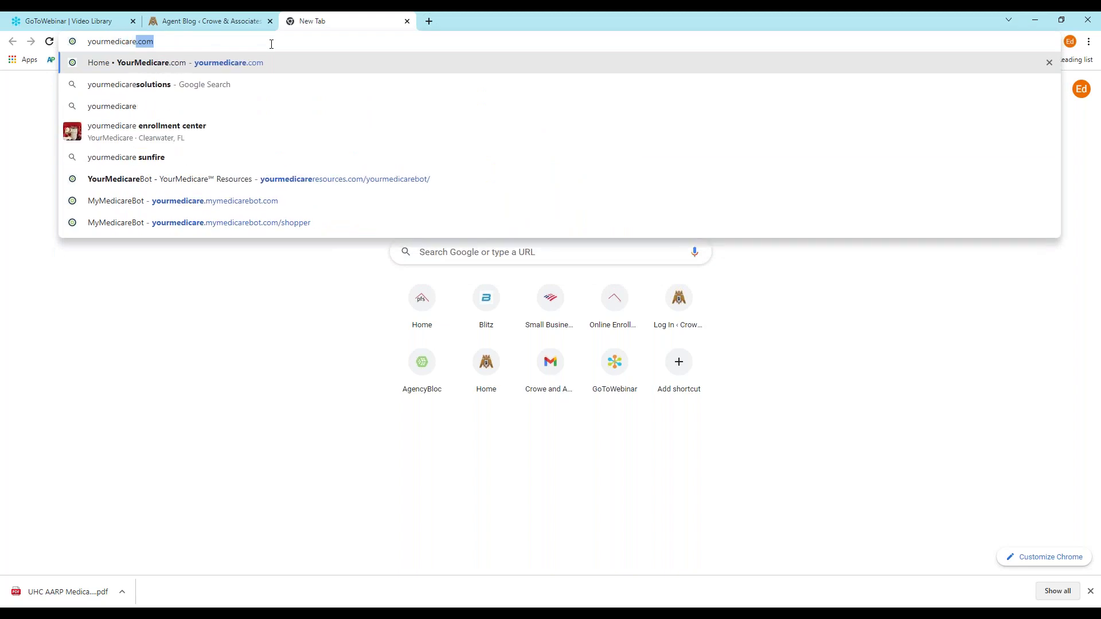
text(rces.com)
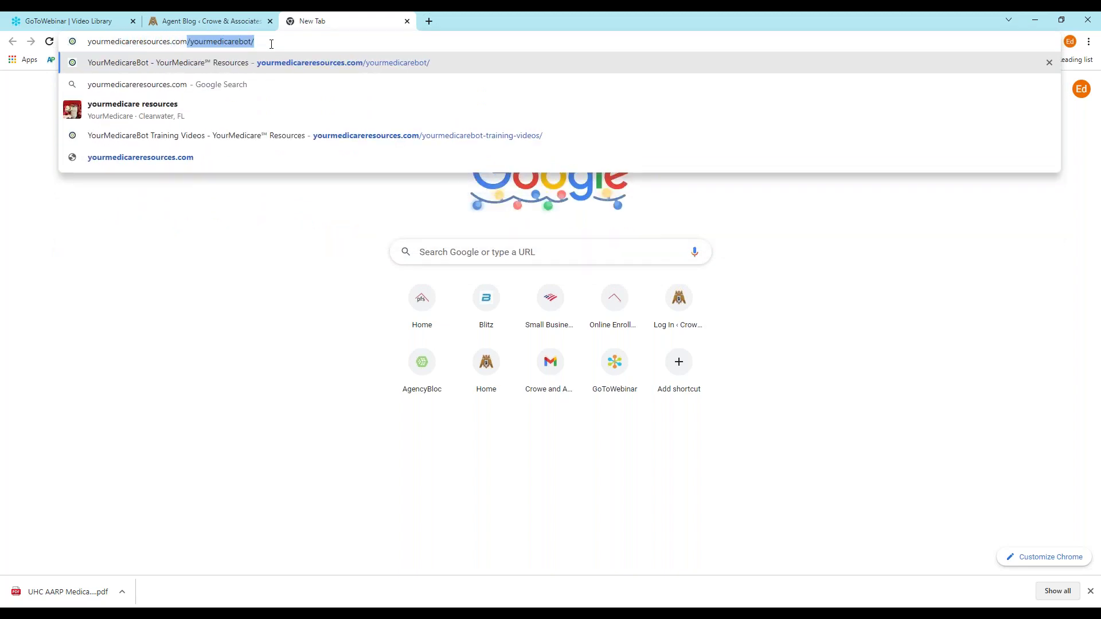
text(/yourmed)
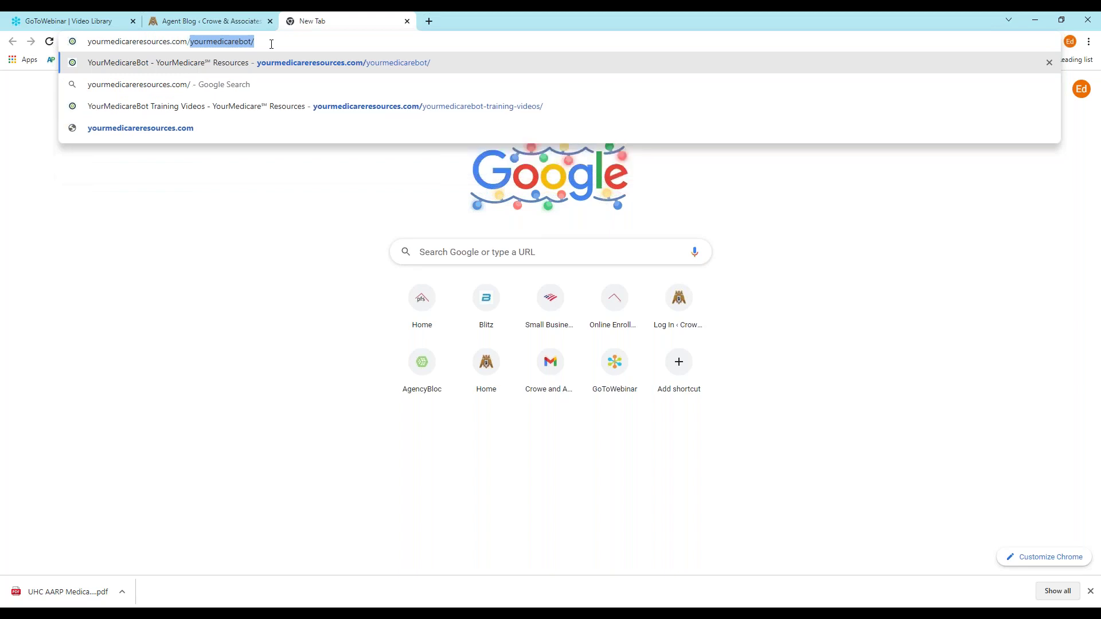
text(icarebot)
key(Return)
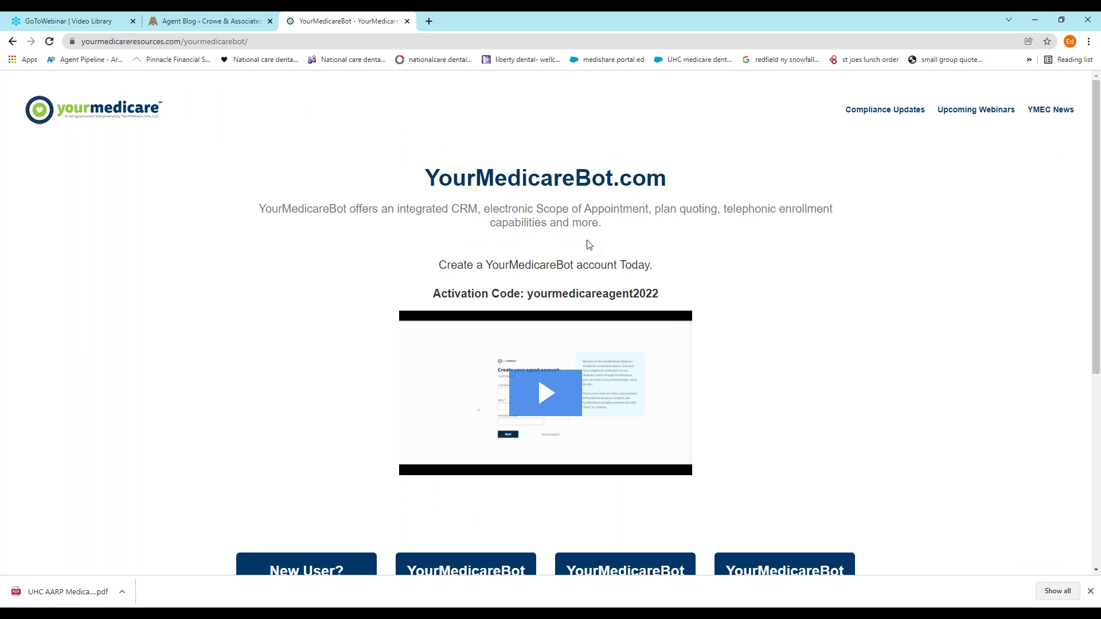
Scroll the YourMedicareBot page to the New User, YourMedicareBot, Training and FAQ cards
scroll(658, 234, down, 2)
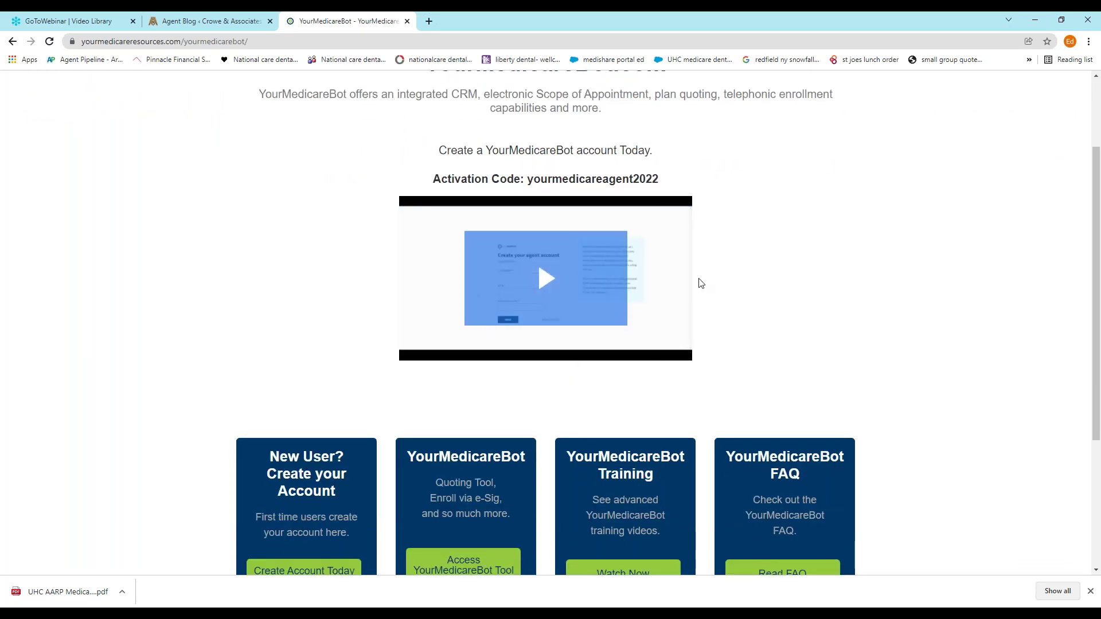
scroll(292, 539, down, 2)
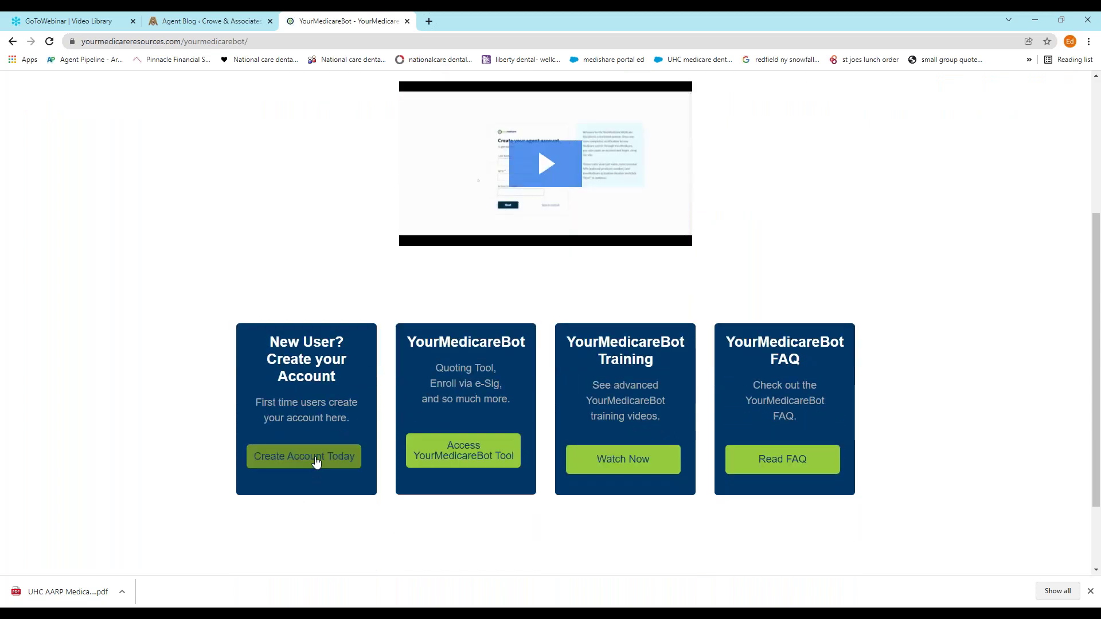
scroll(314, 471, up, 2)
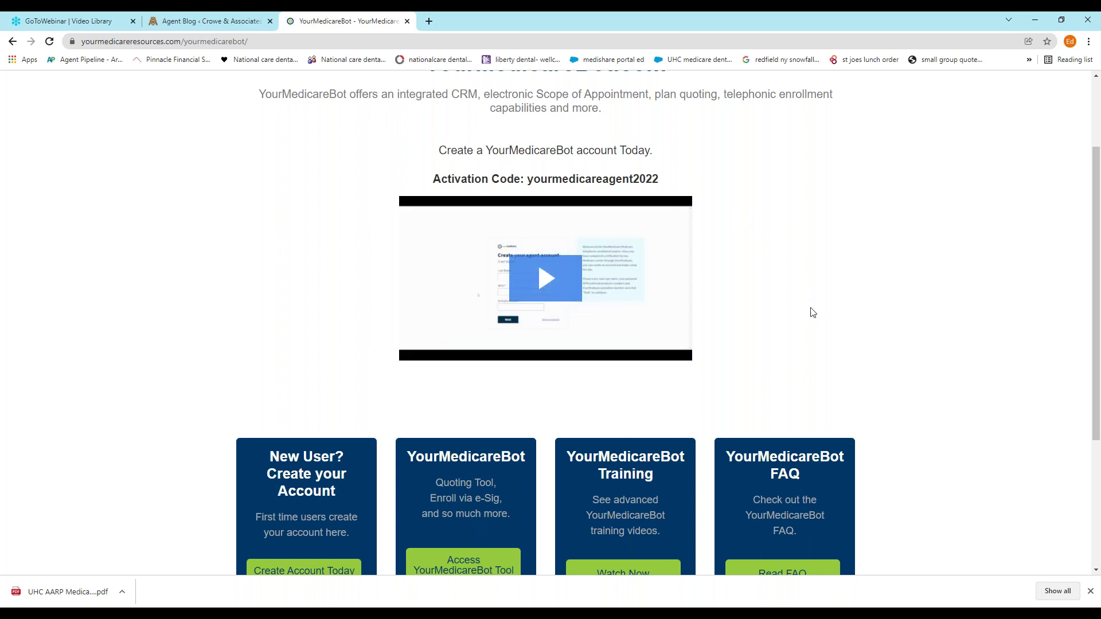
scroll(811, 309, down, 3)
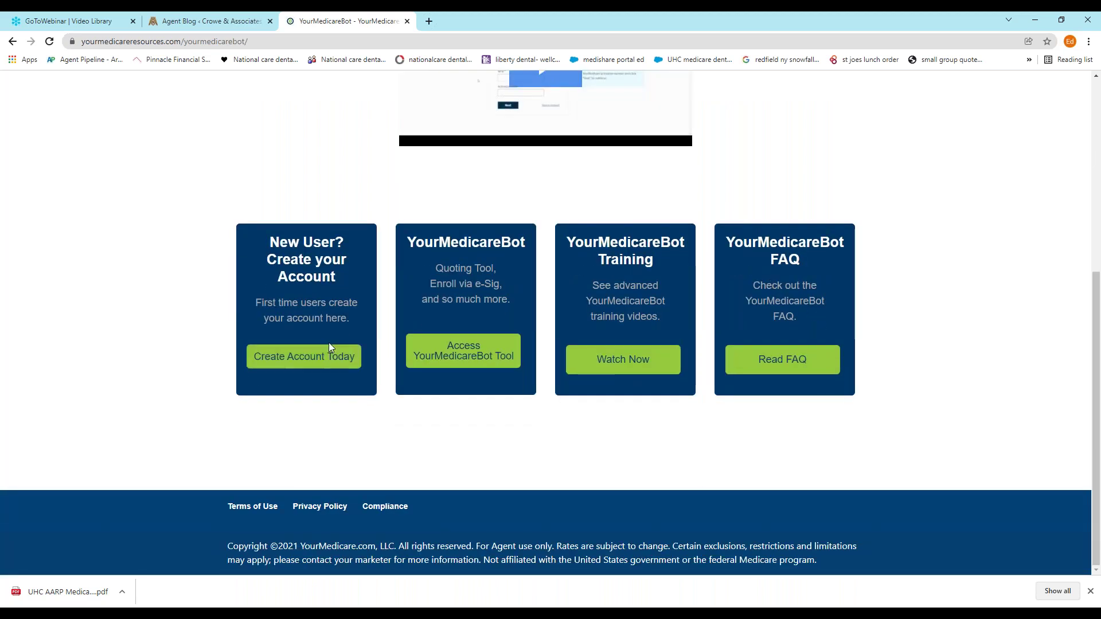
Open the 'Create your agent account' form from the New User card's Create Account Today button
click(304, 358)
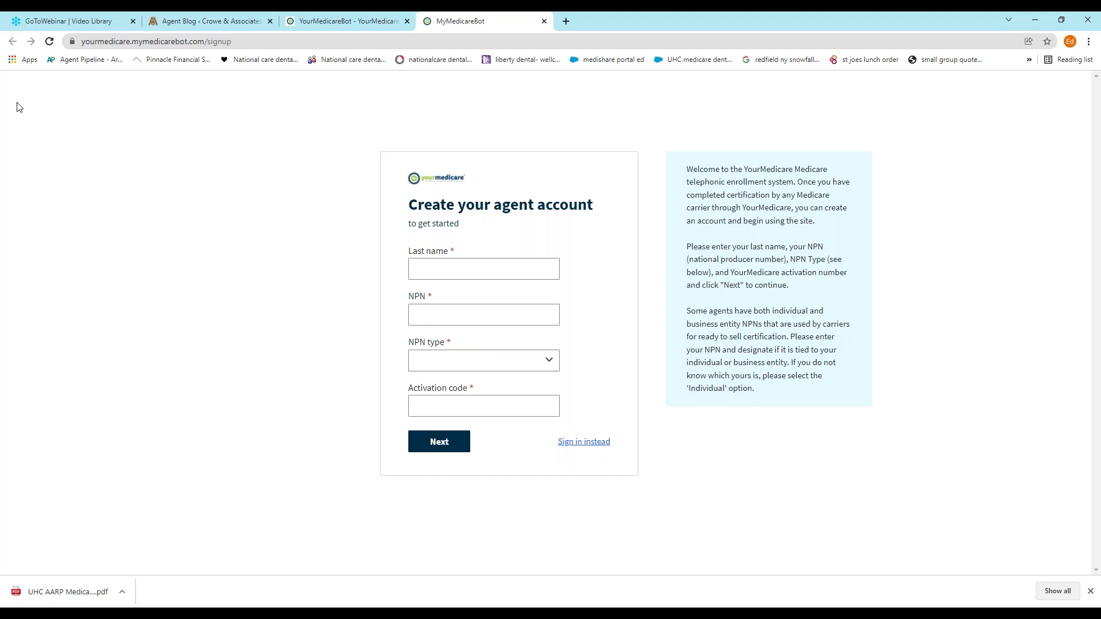
Close the signup tab and open the YourMedicareBot Training Videos page
click(544, 21)
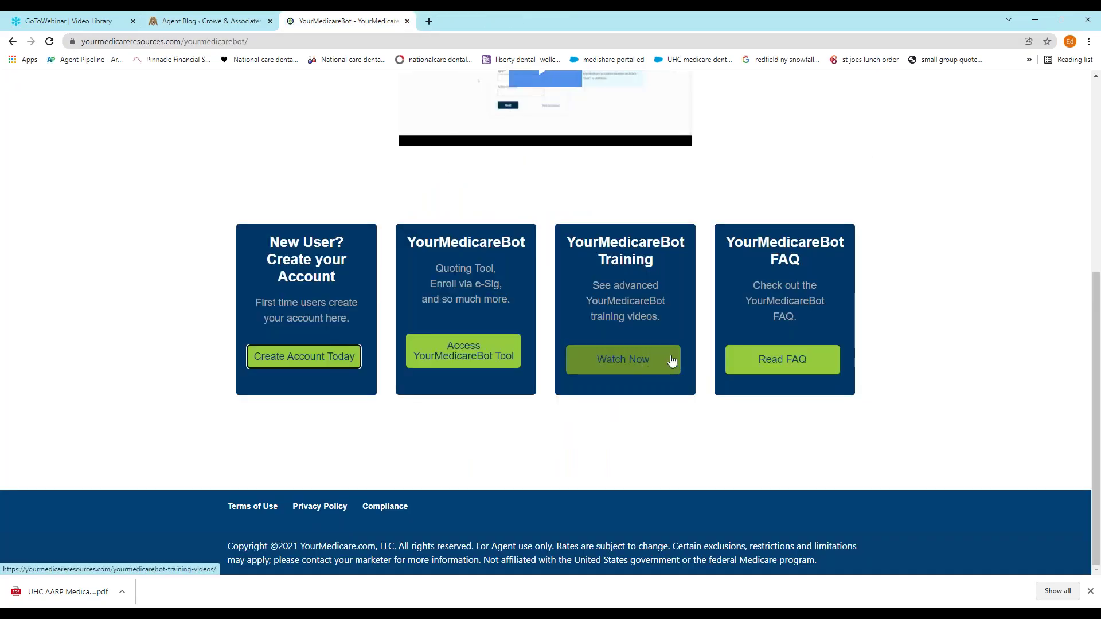
scroll(671, 360, up, 3)
scroll(728, 319, down, 3)
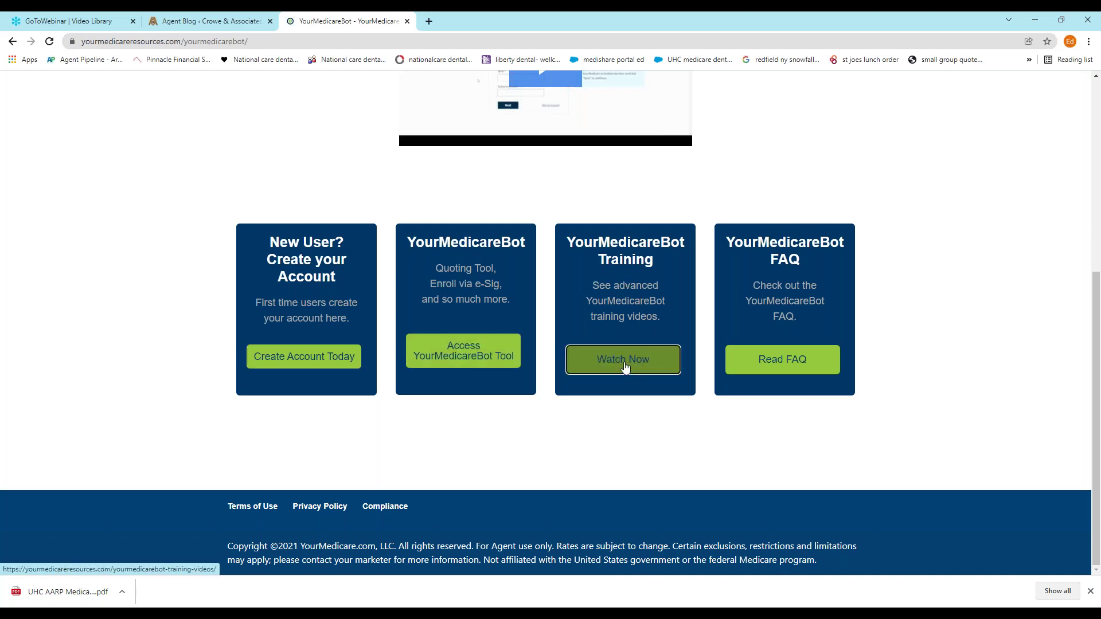
click(627, 364)
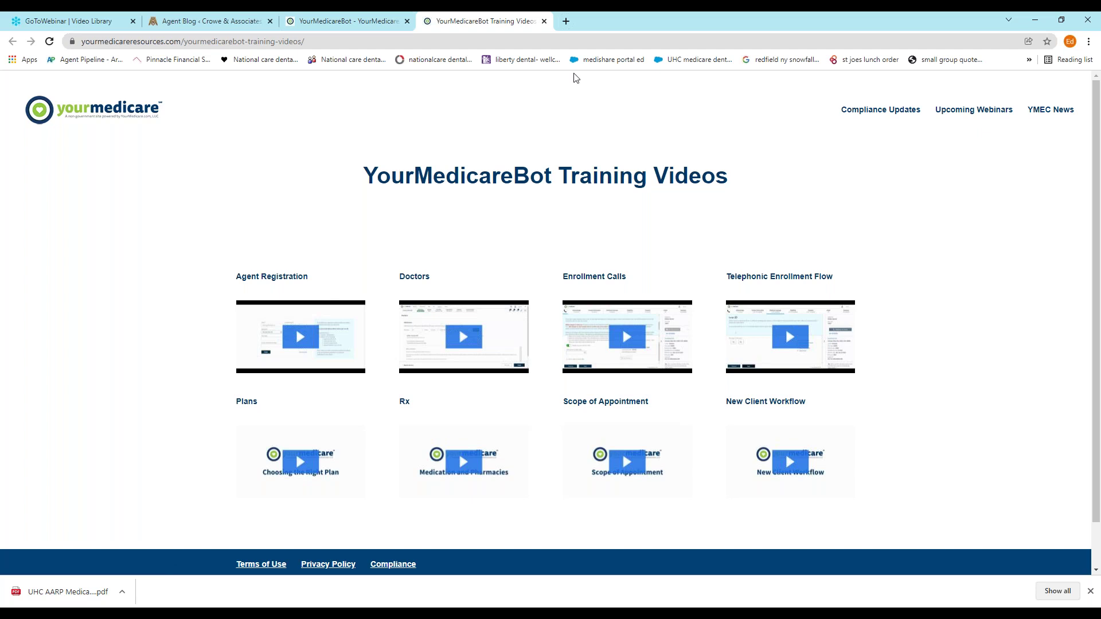
Open the agent tool, log out and back in, and dismiss the release 21.13 notes
click(544, 21)
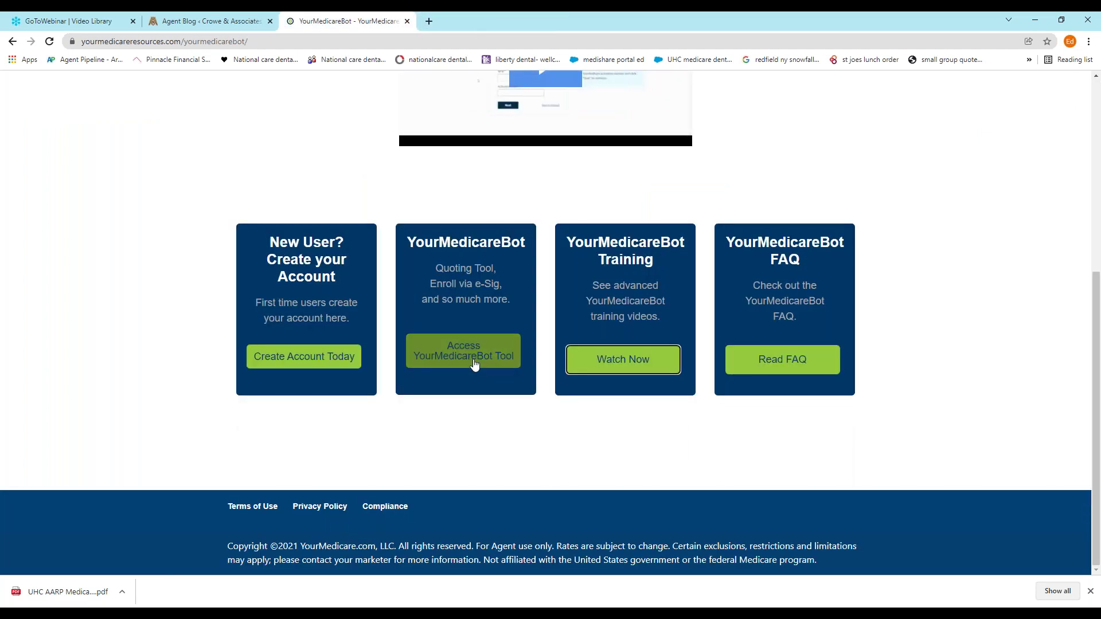
click(474, 361)
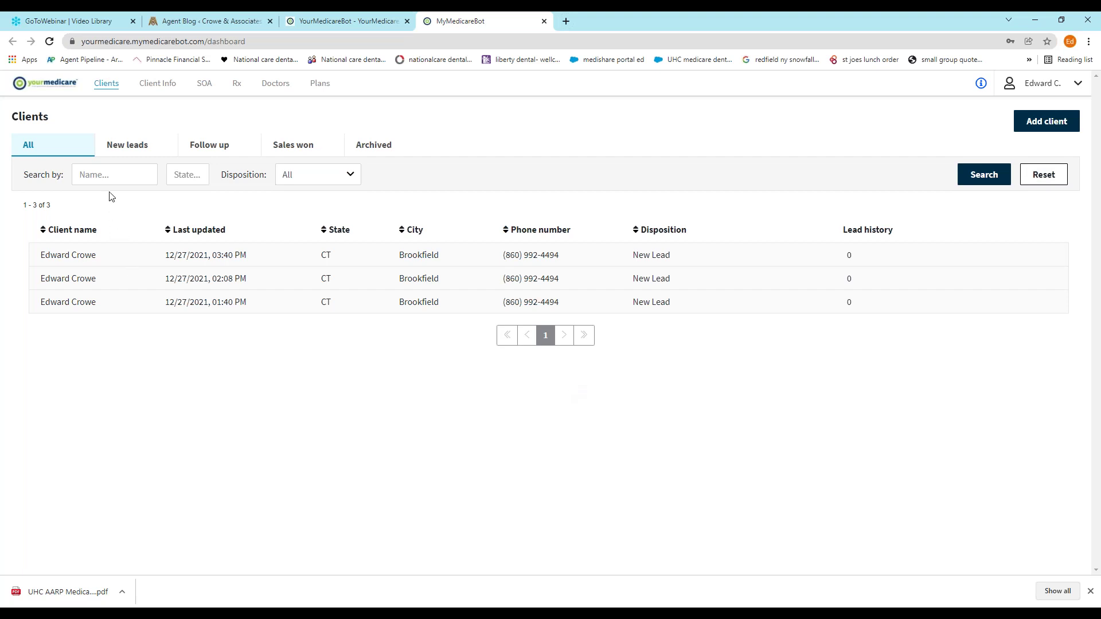
click(1079, 86)
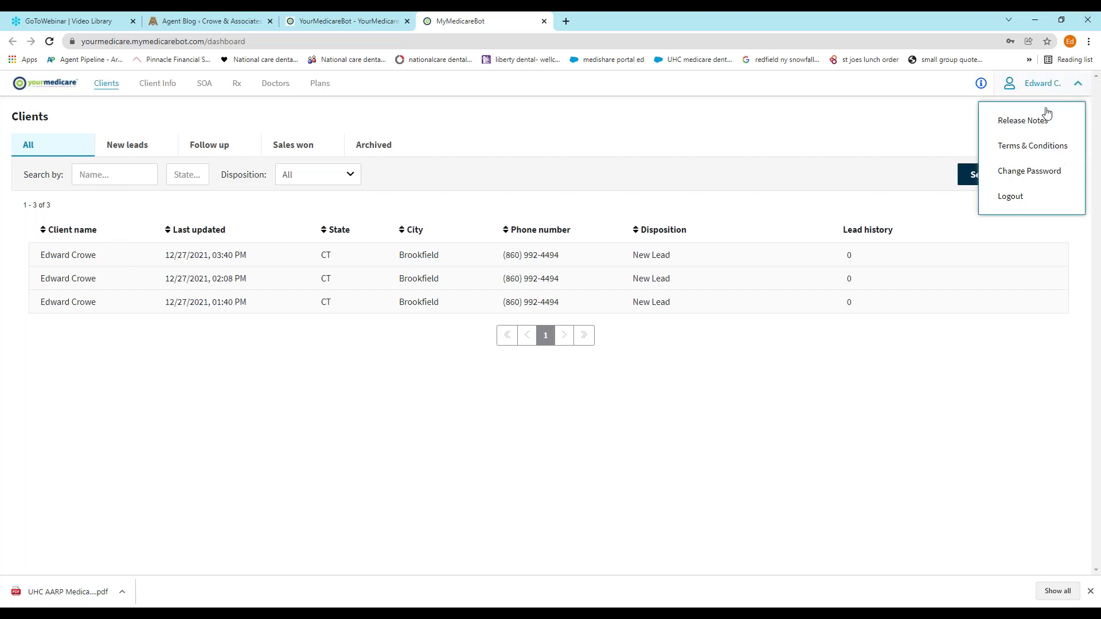
click(999, 202)
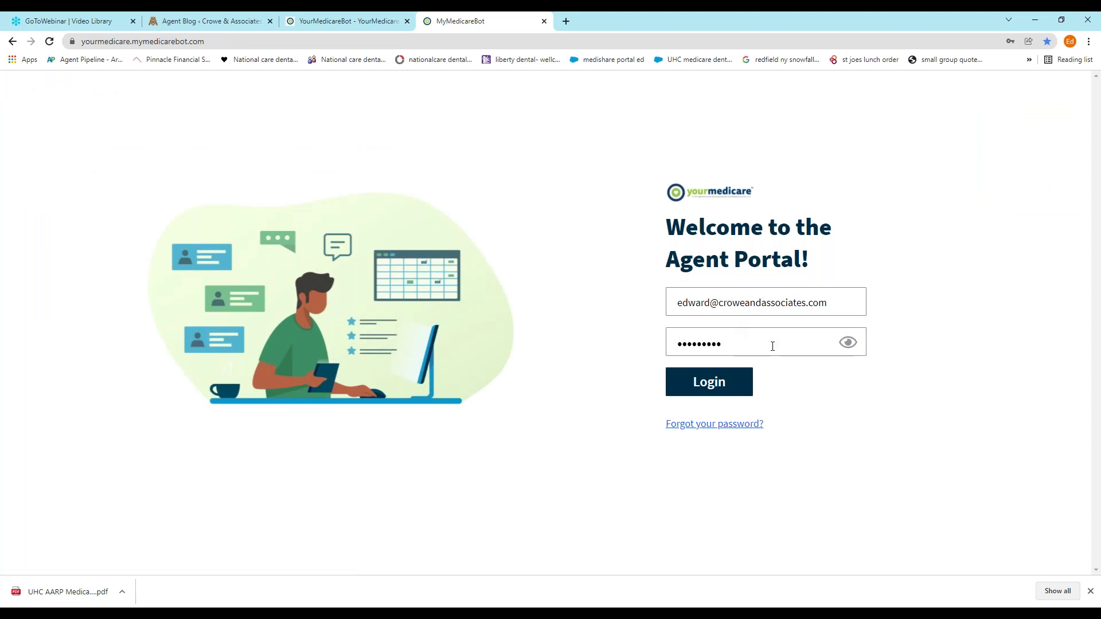
click(710, 383)
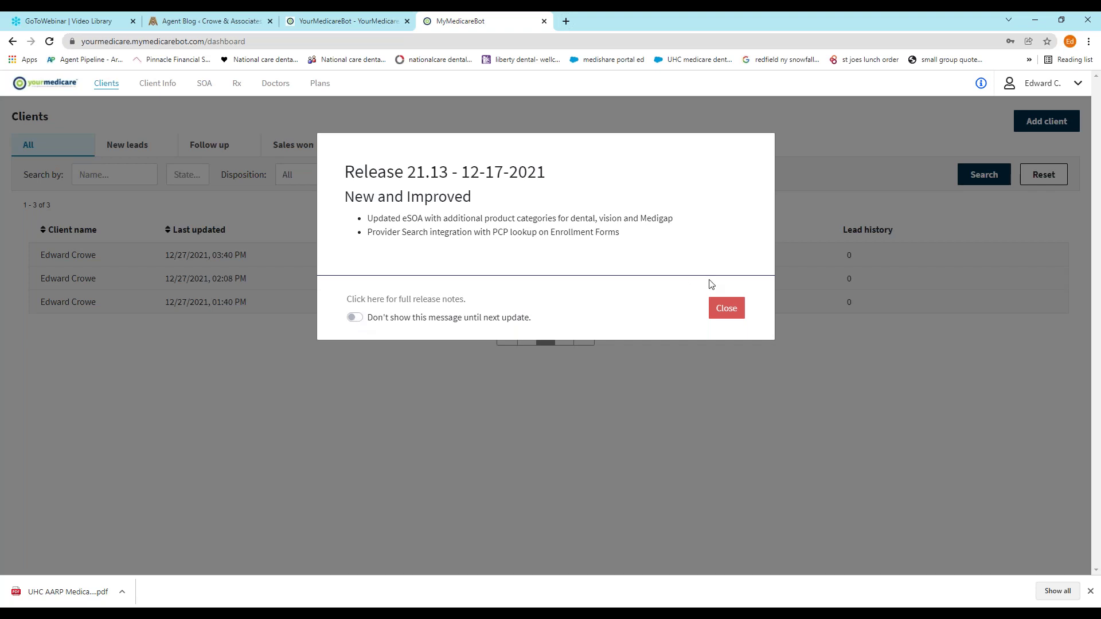
click(727, 309)
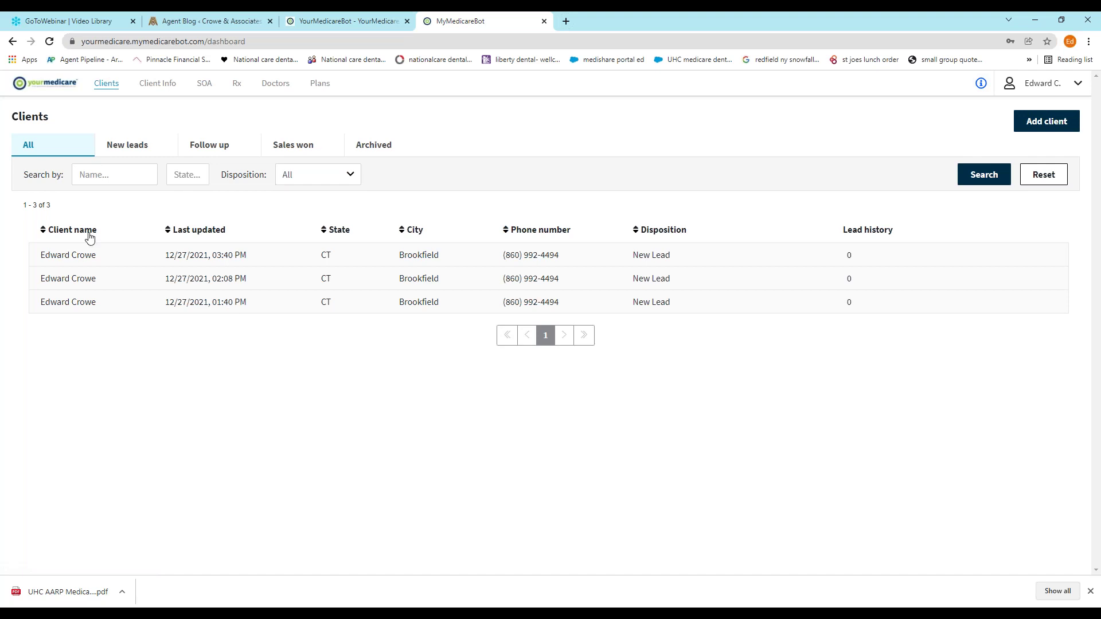
click(88, 175)
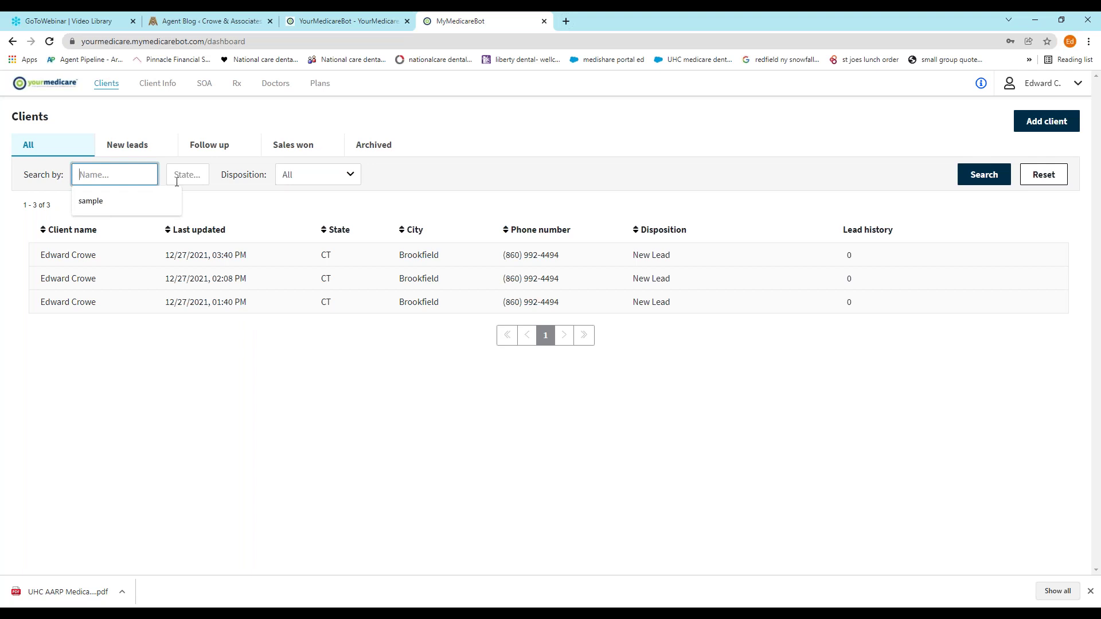
click(353, 181)
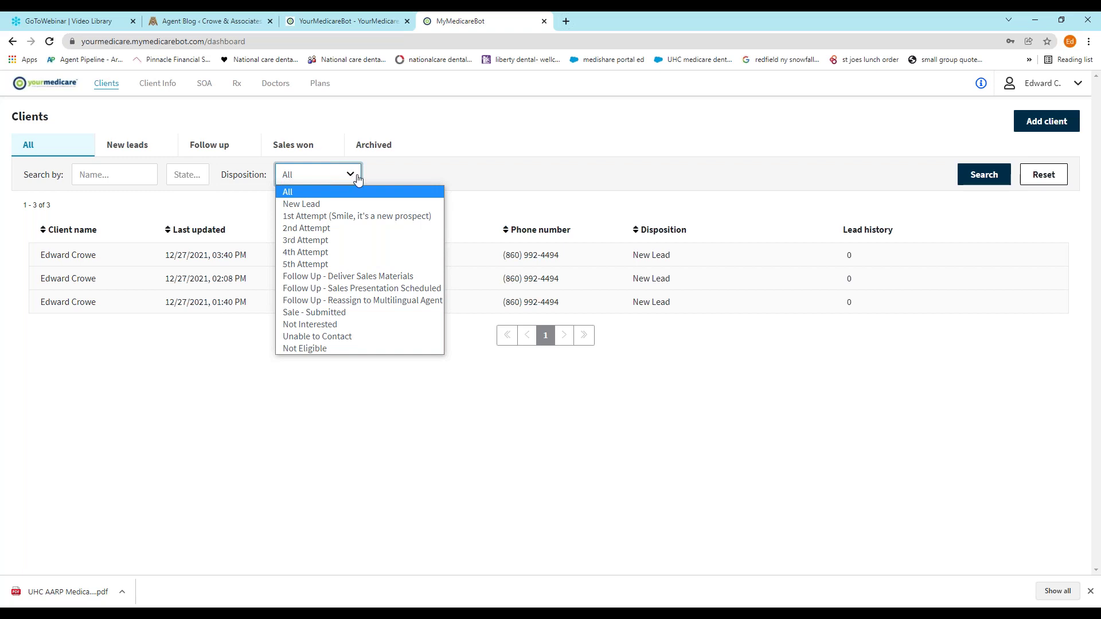
click(467, 130)
Start a new client and autofill the saved contact details
click(1059, 123)
click(88, 165)
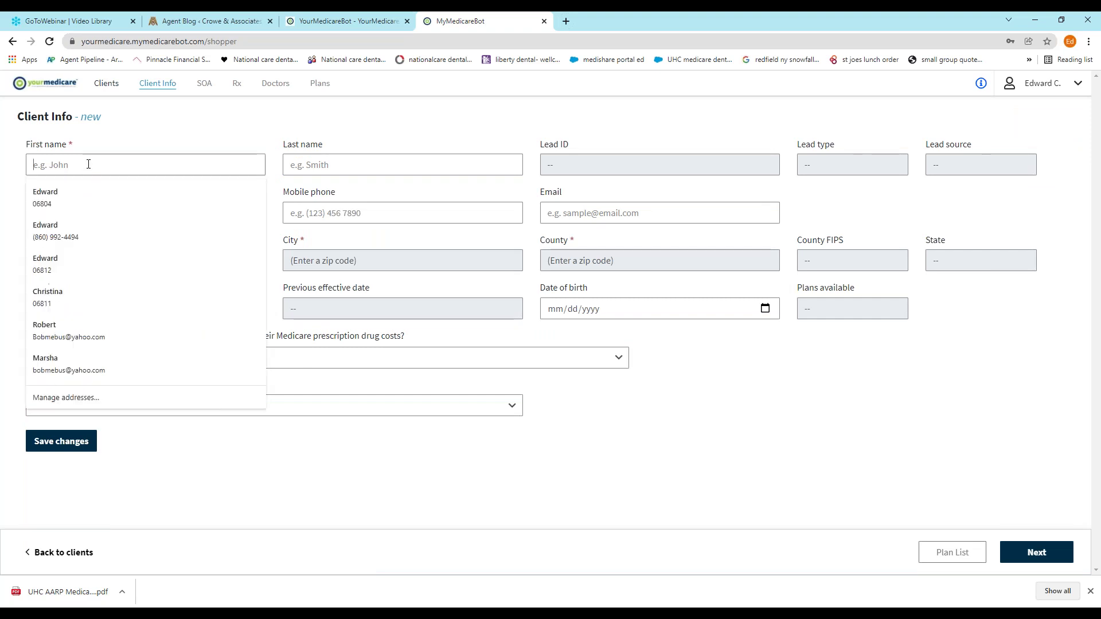
click(57, 204)
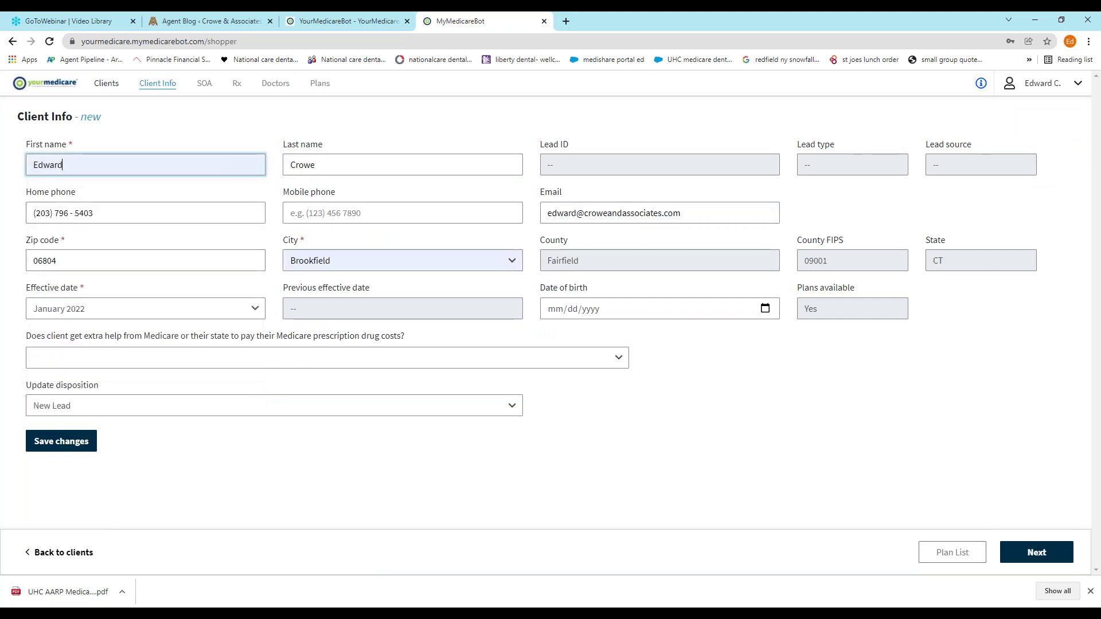
Set the zip code to 06101 (Hartford, CT) and choose 'Client doesn't get any extra help'
click(83, 266)
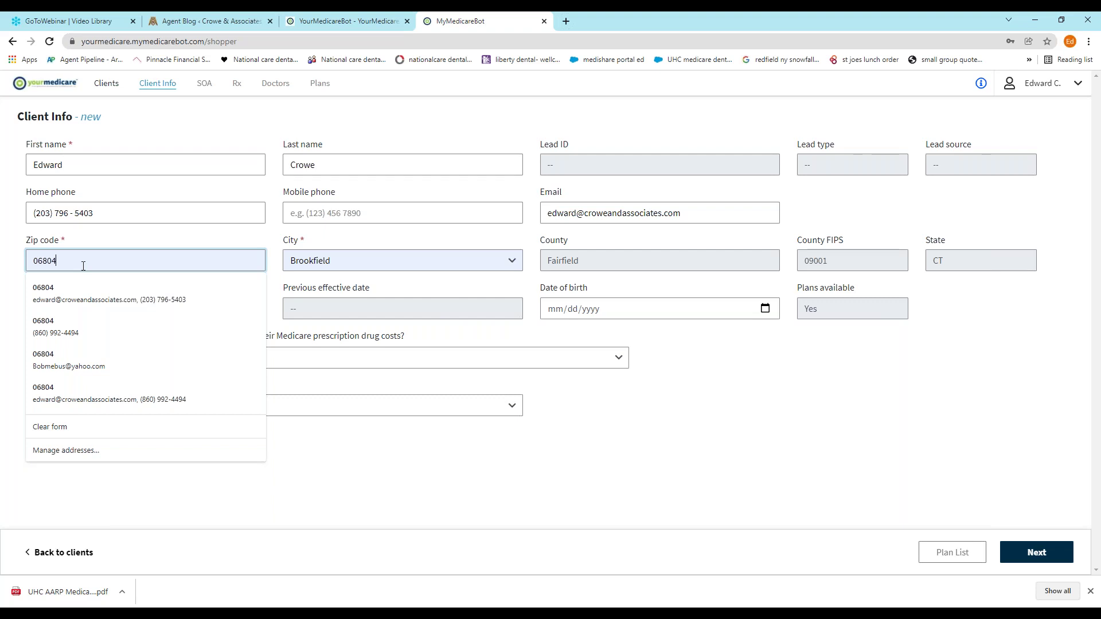
key(BackSpace)
key(BackSpace)
key(BackSpace)
key(BackSpace)
key(BackSpace)
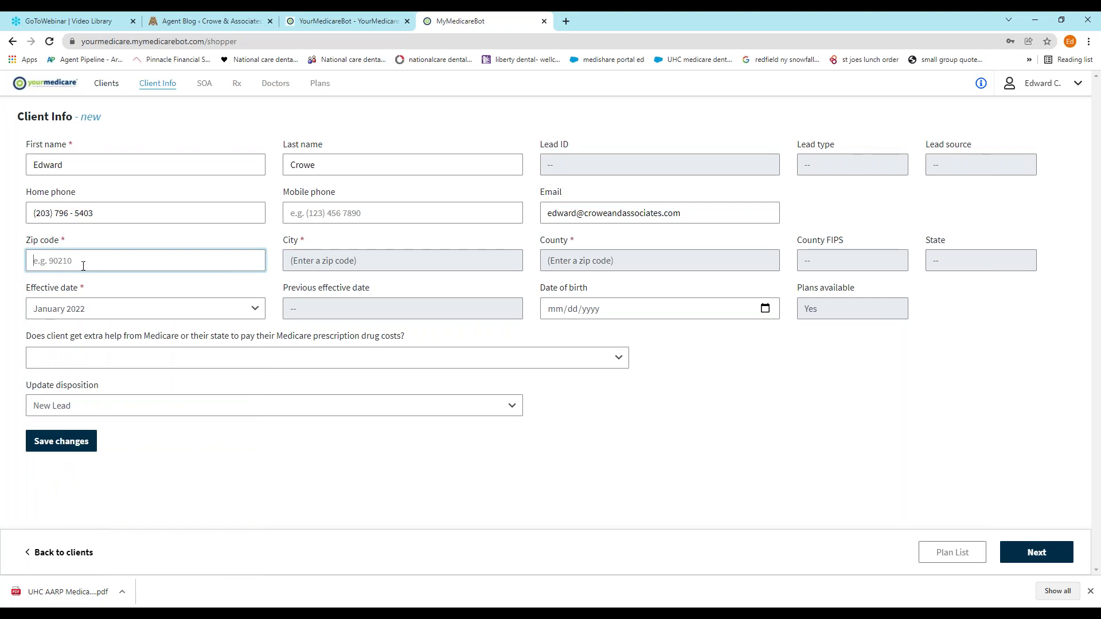
text(06)
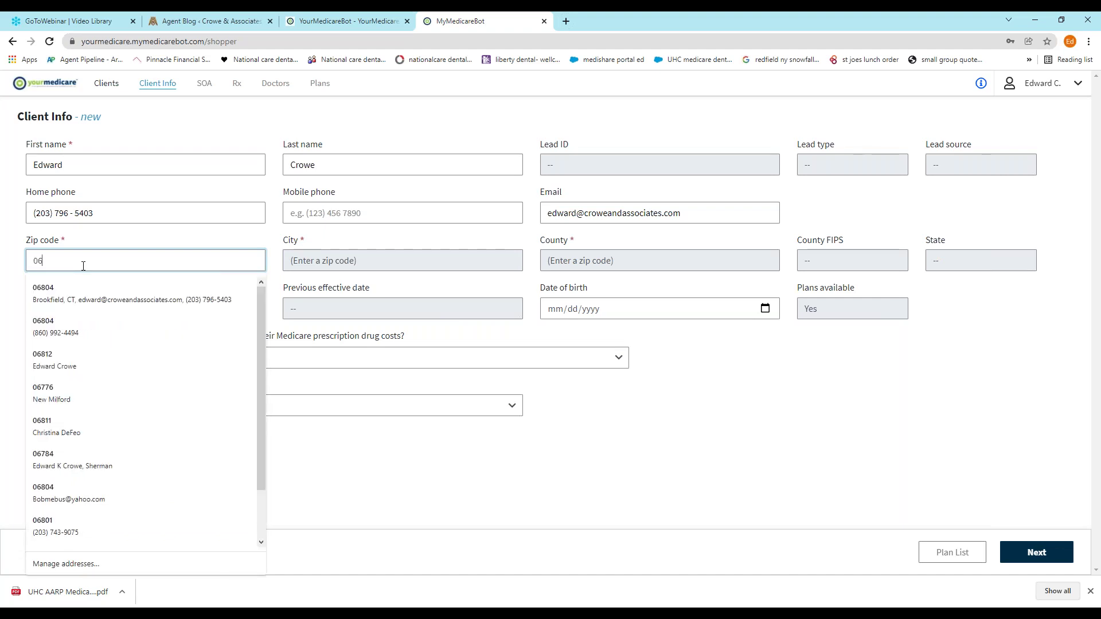
text(101)
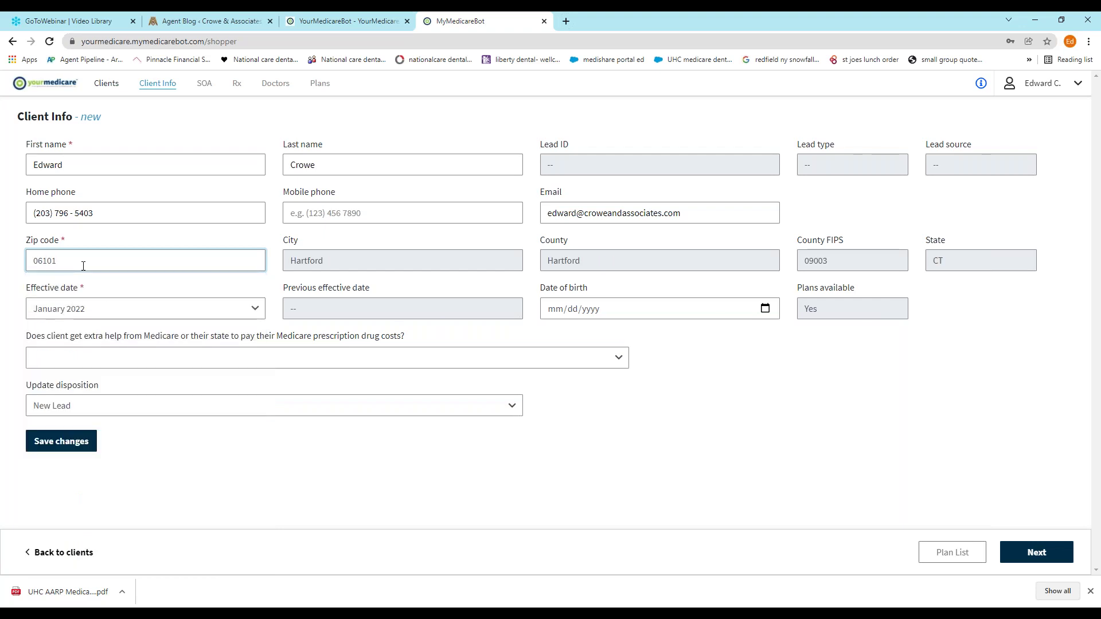
click(664, 468)
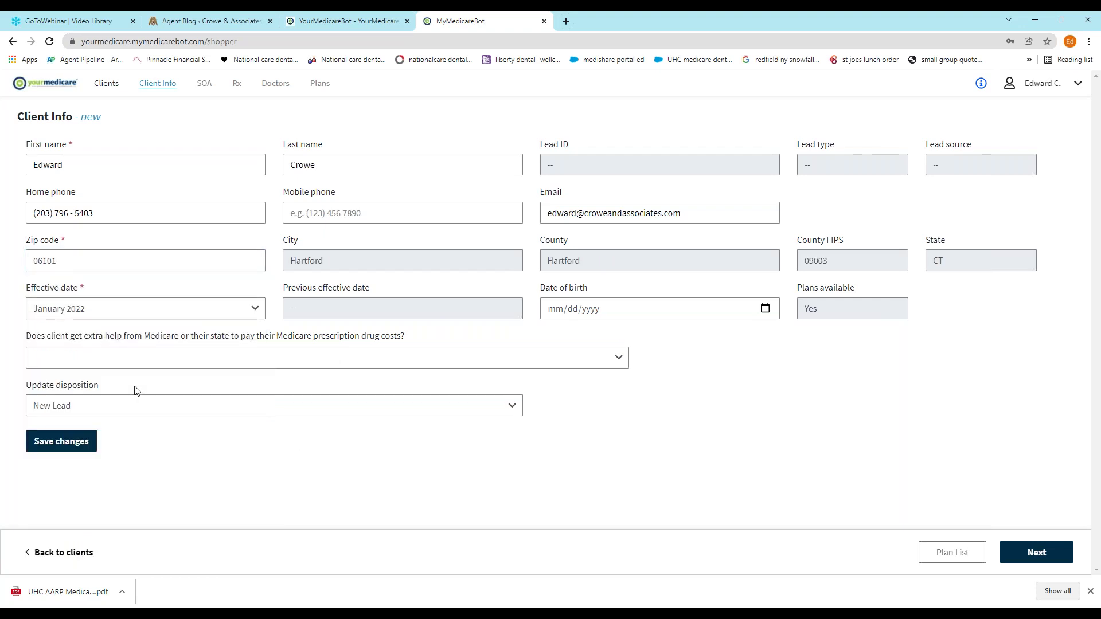
click(621, 360)
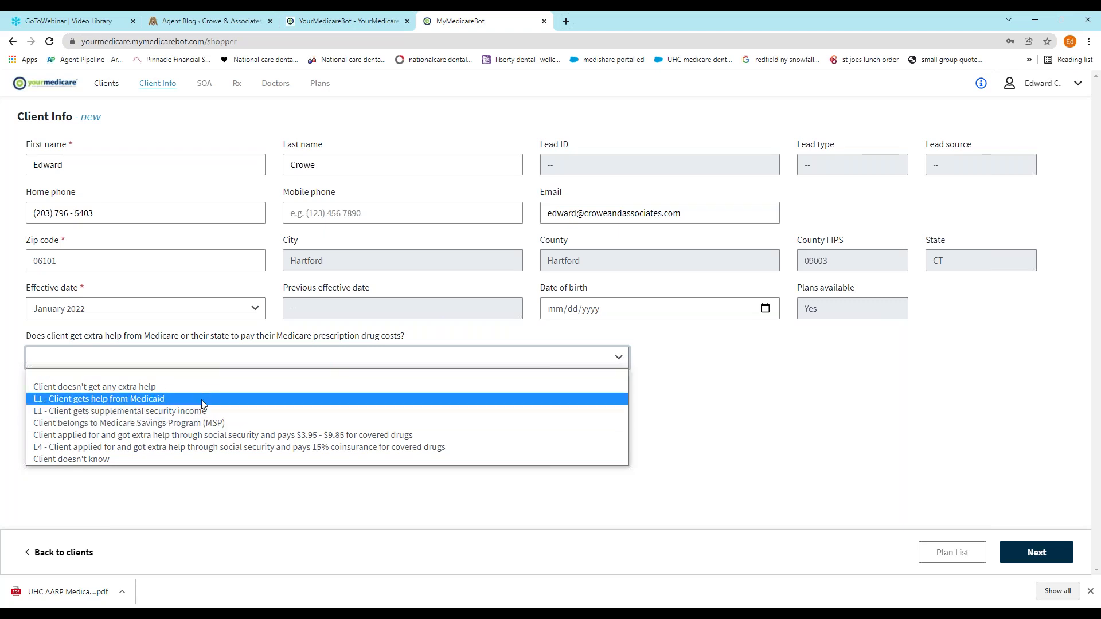
click(144, 388)
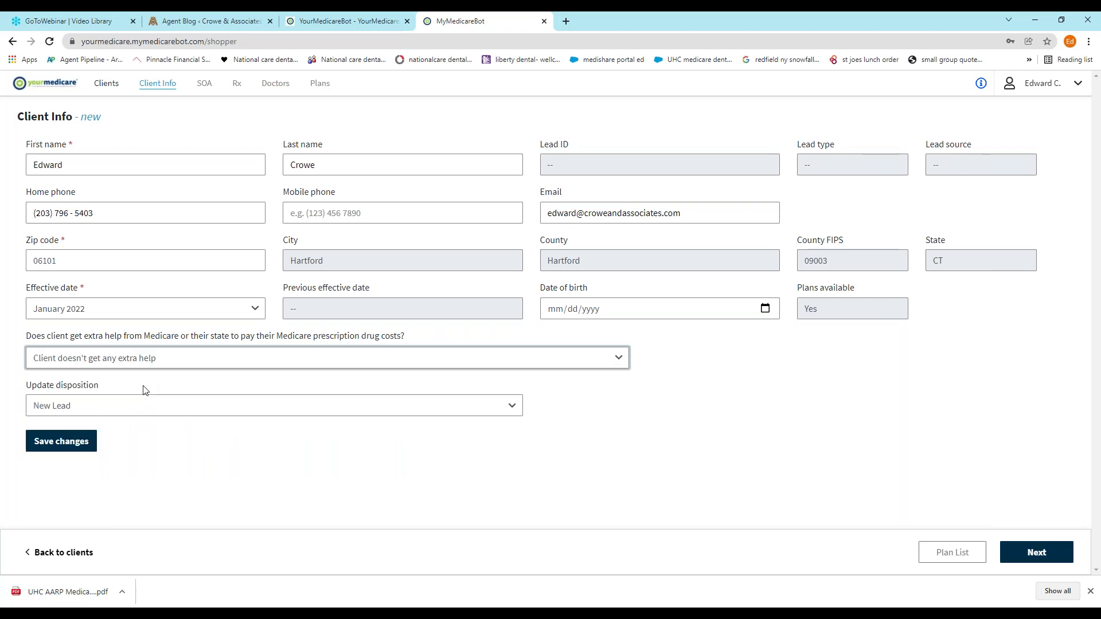
Save the client and send the Scope of Appointment by Text (SMS) to their mobile number
click(61, 442)
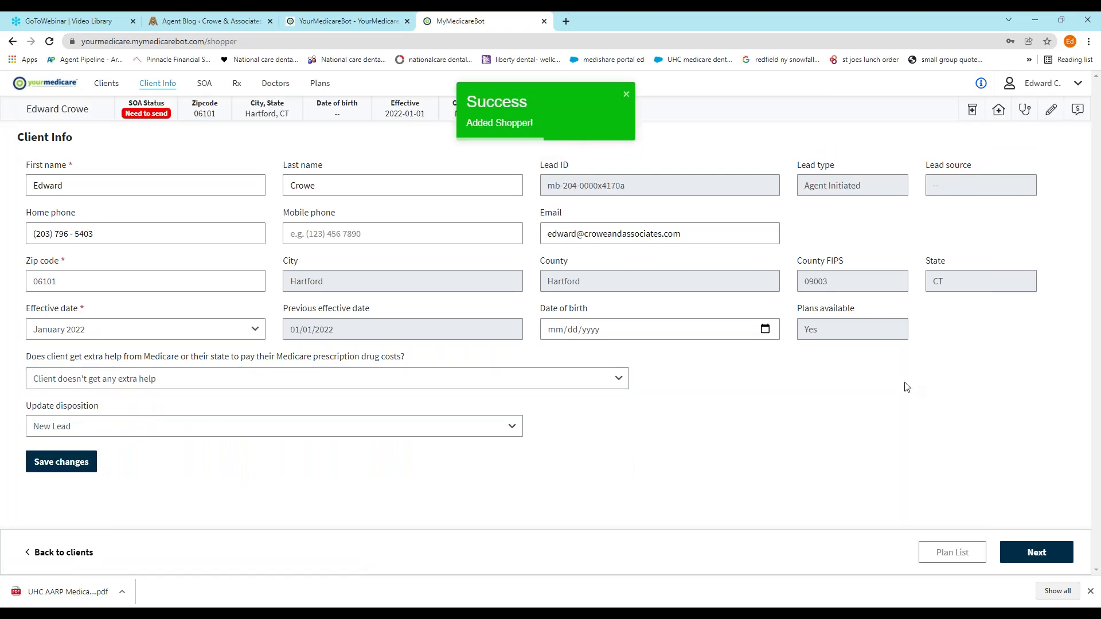
click(1044, 557)
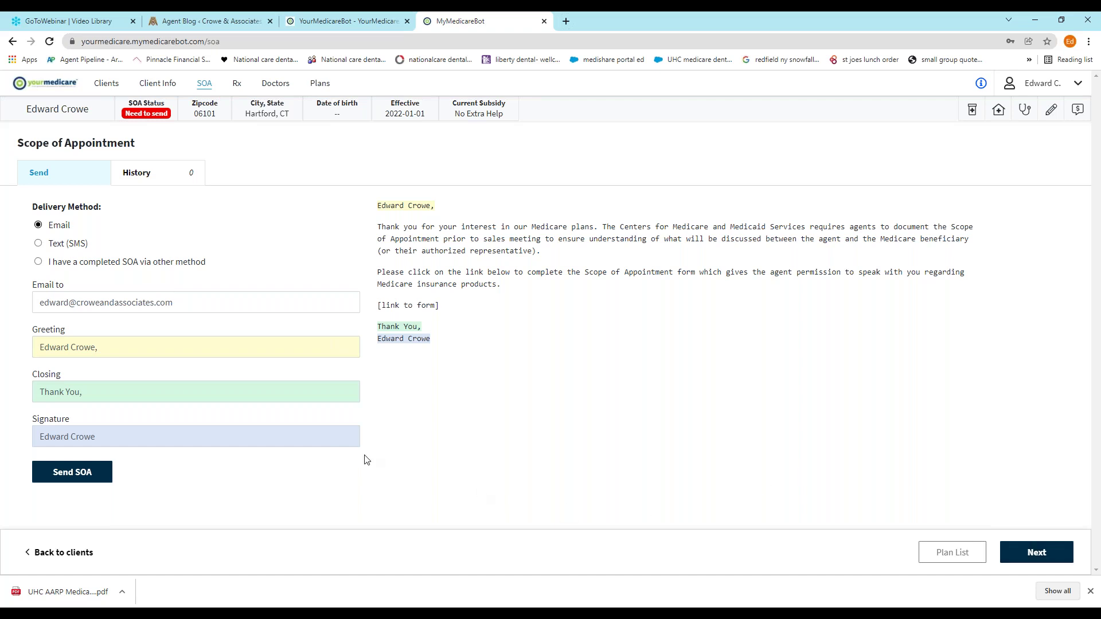
click(38, 245)
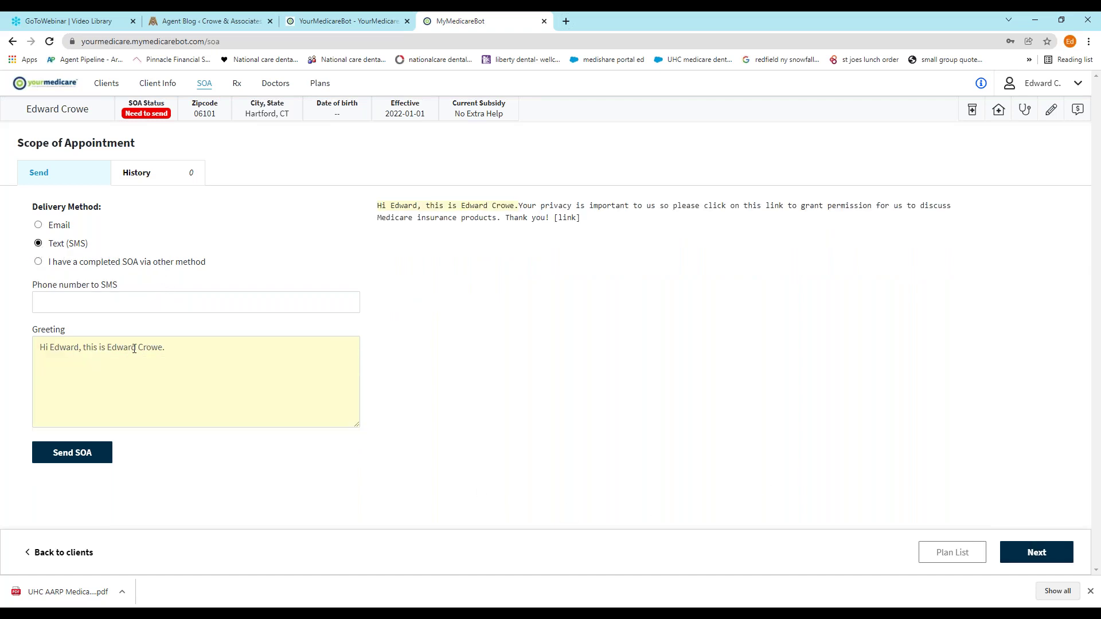
click(95, 310)
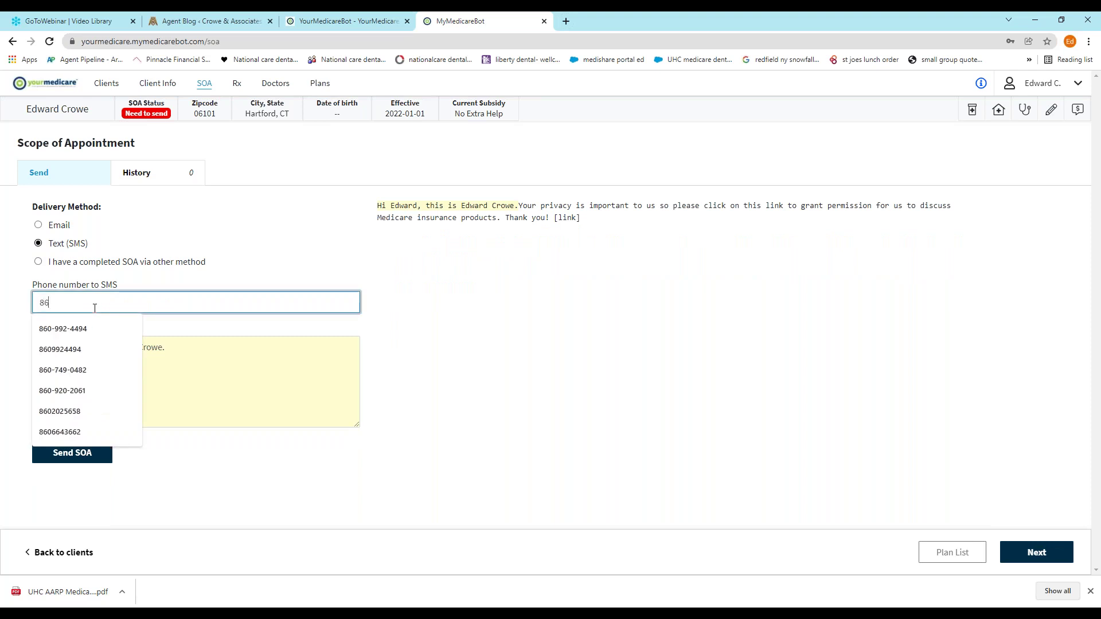
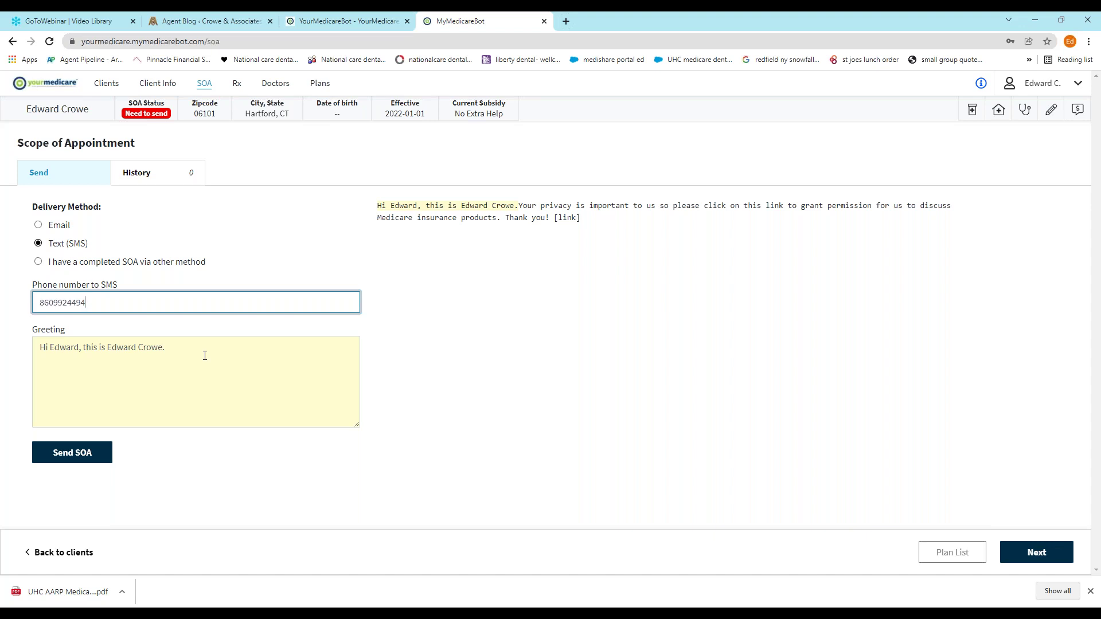
click(79, 456)
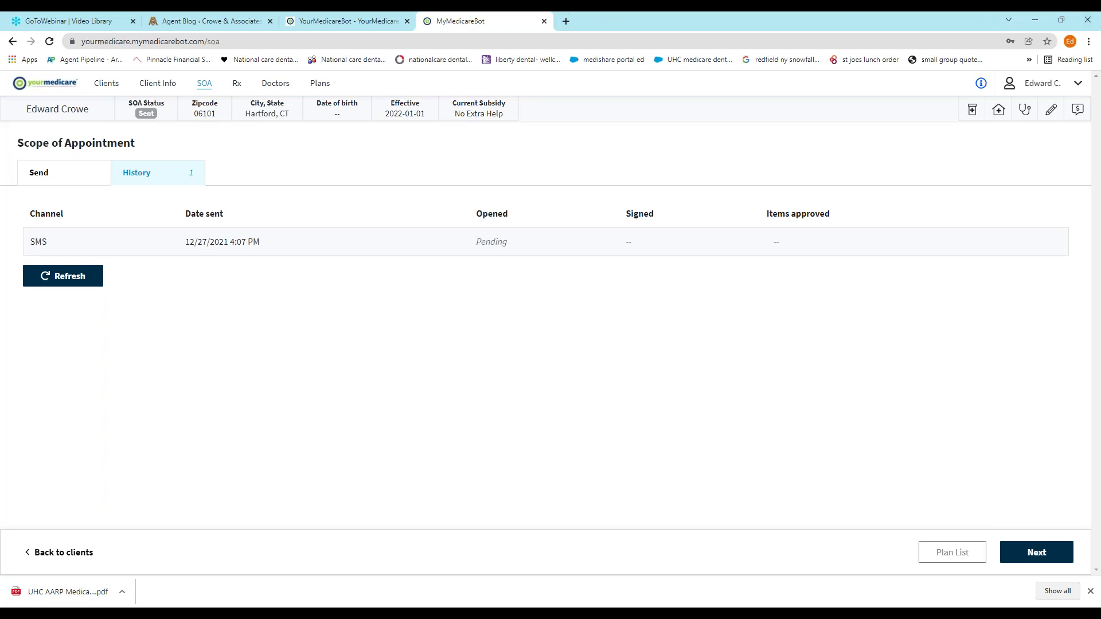
Reload to confirm the Scope of Appointment is Signed, approving MA / MAPD only
click(49, 42)
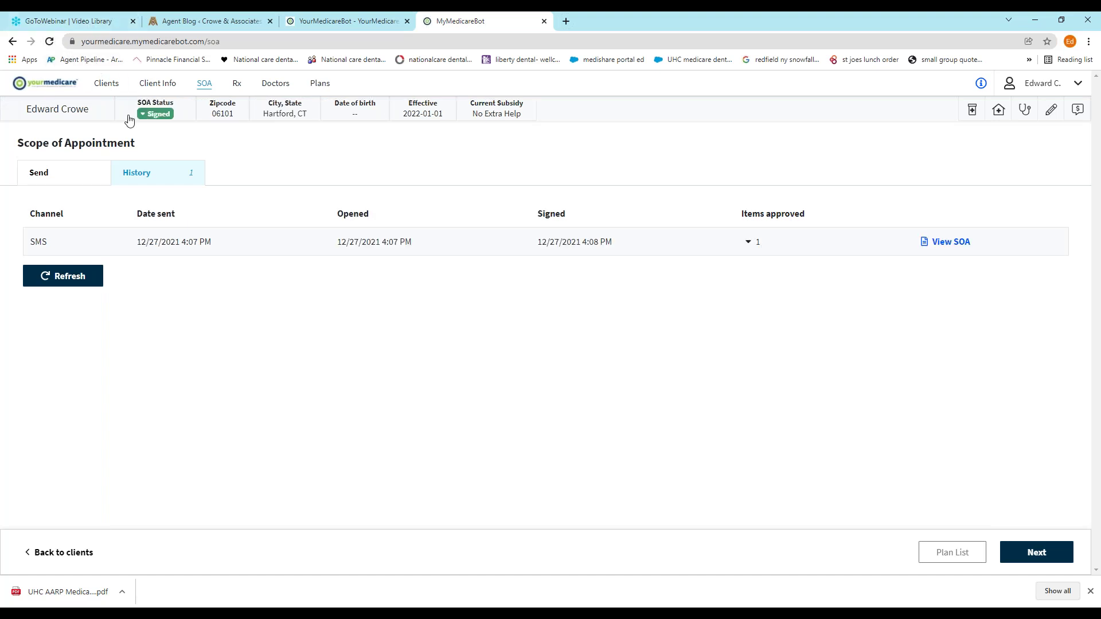
click(143, 116)
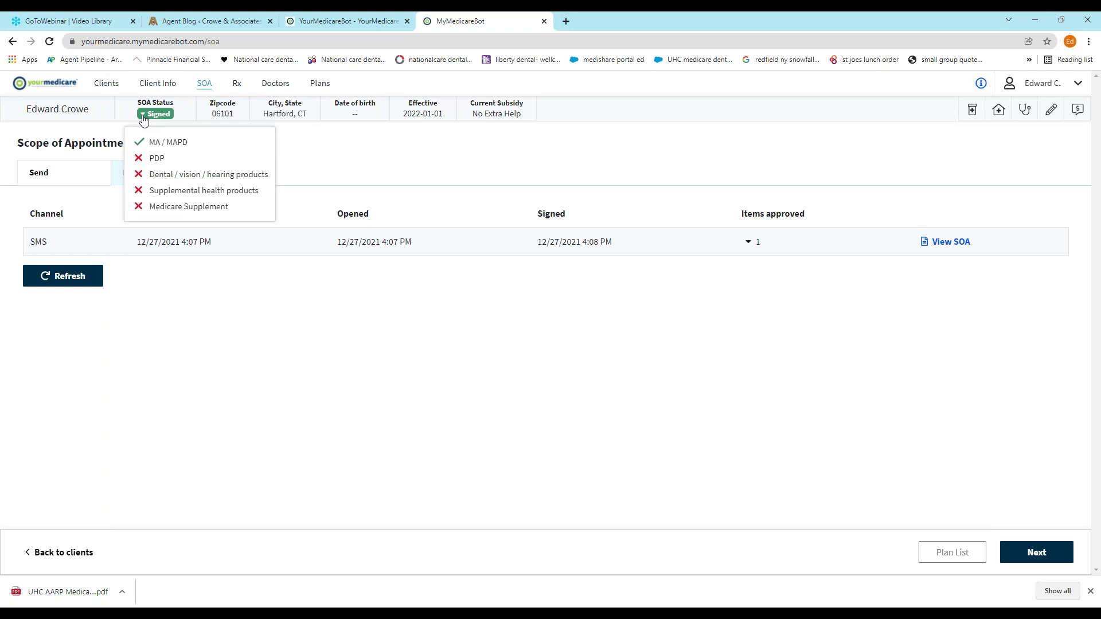
click(369, 144)
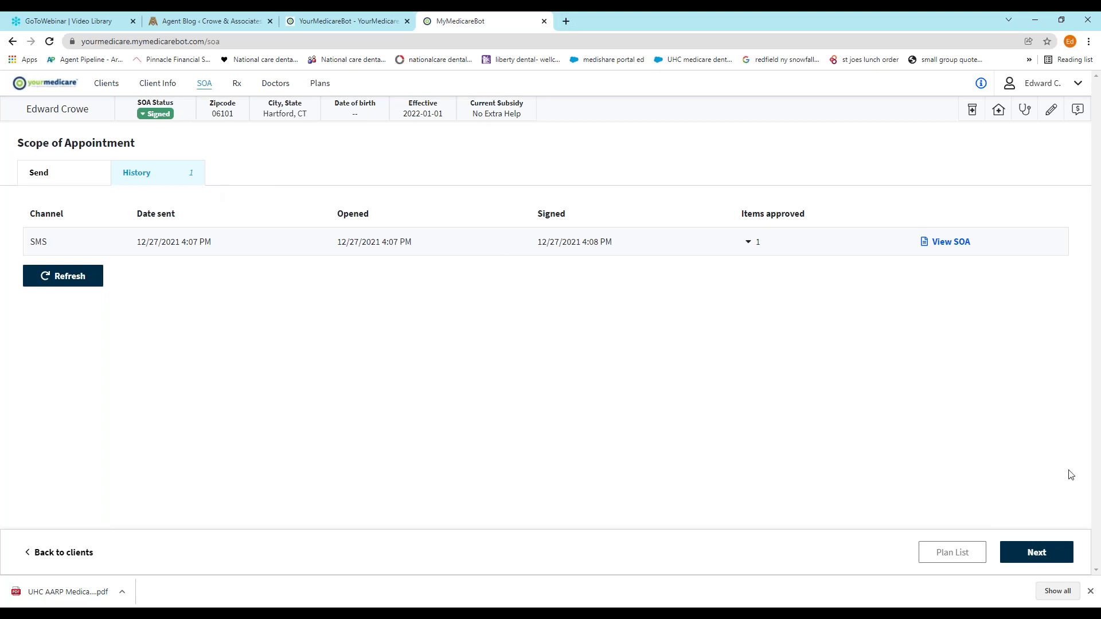
Add Atorvastatin to the client's drug list
click(1041, 552)
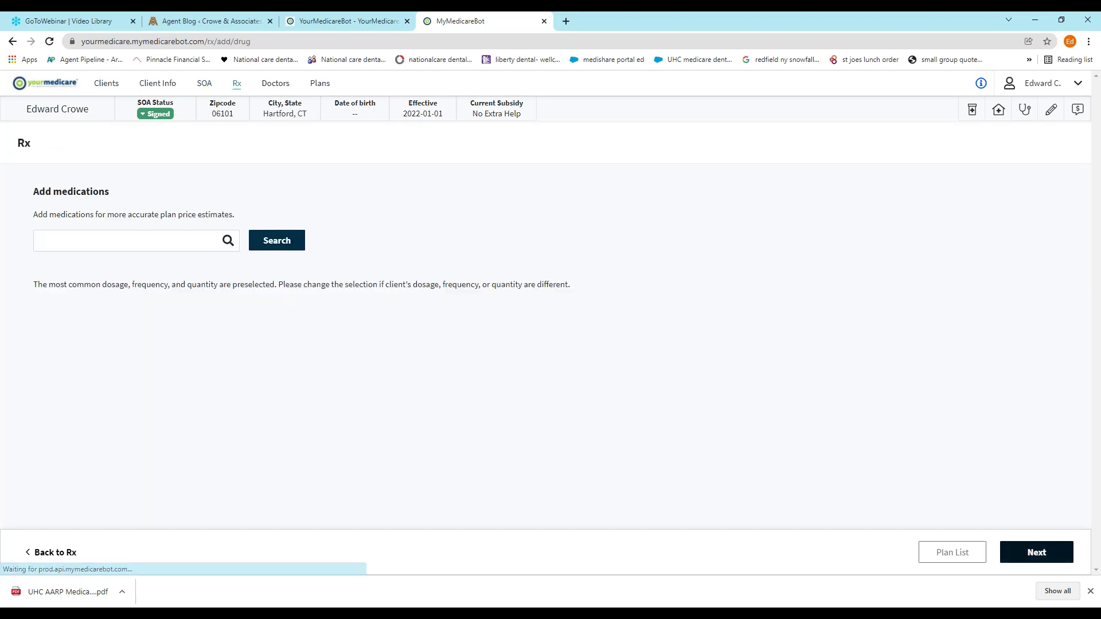
click(111, 242)
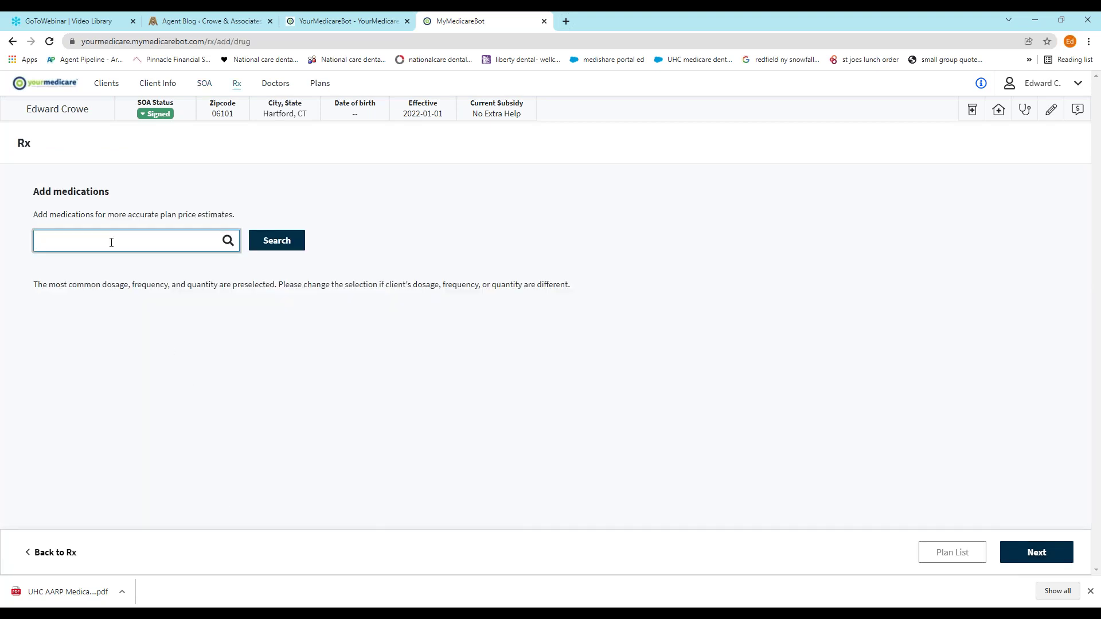
text(ator)
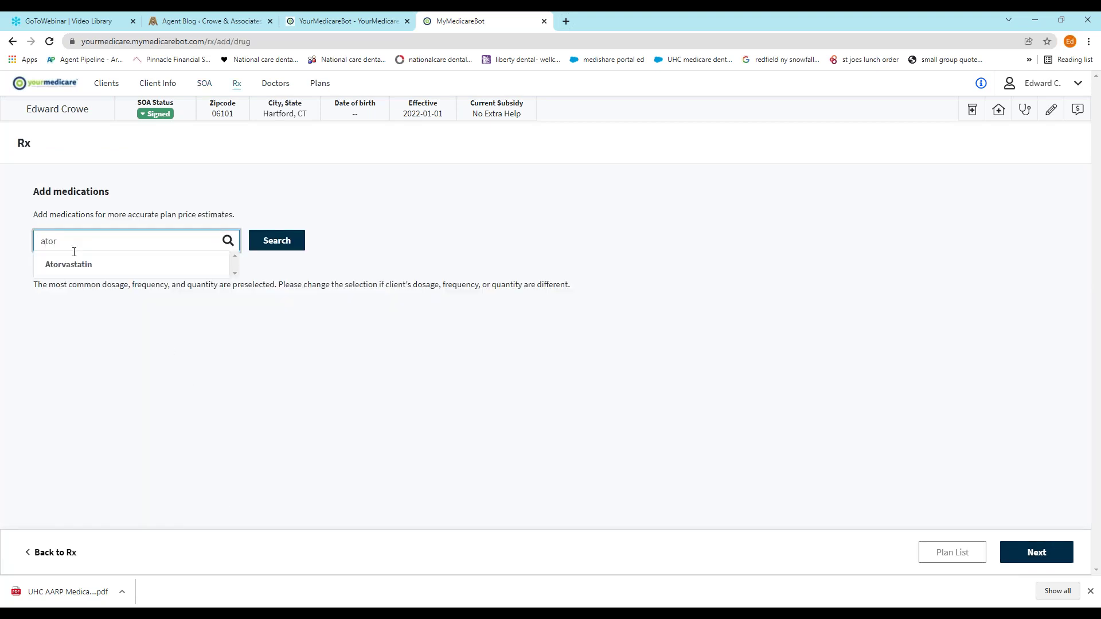
click(158, 255)
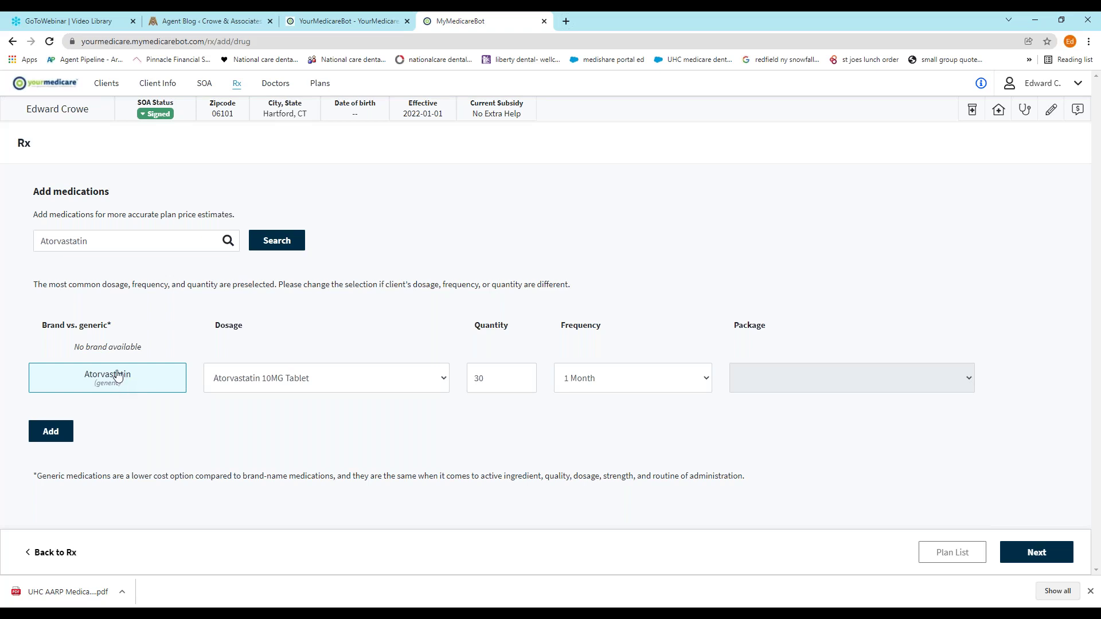
click(65, 442)
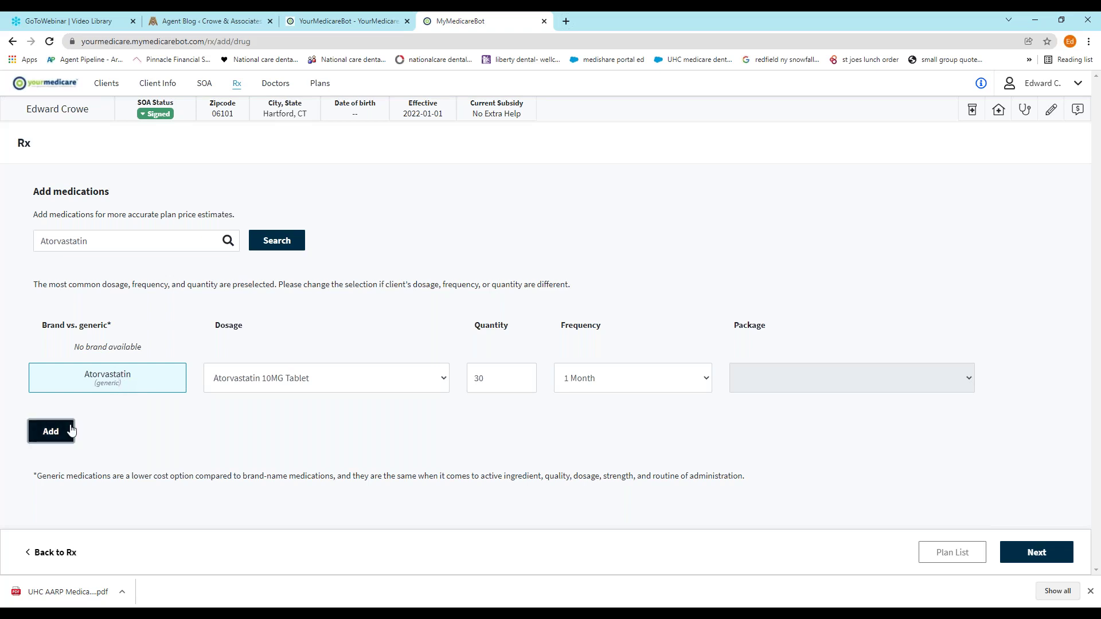
Add Eliquis with the 2.5mg Tablet dosage
click(167, 246)
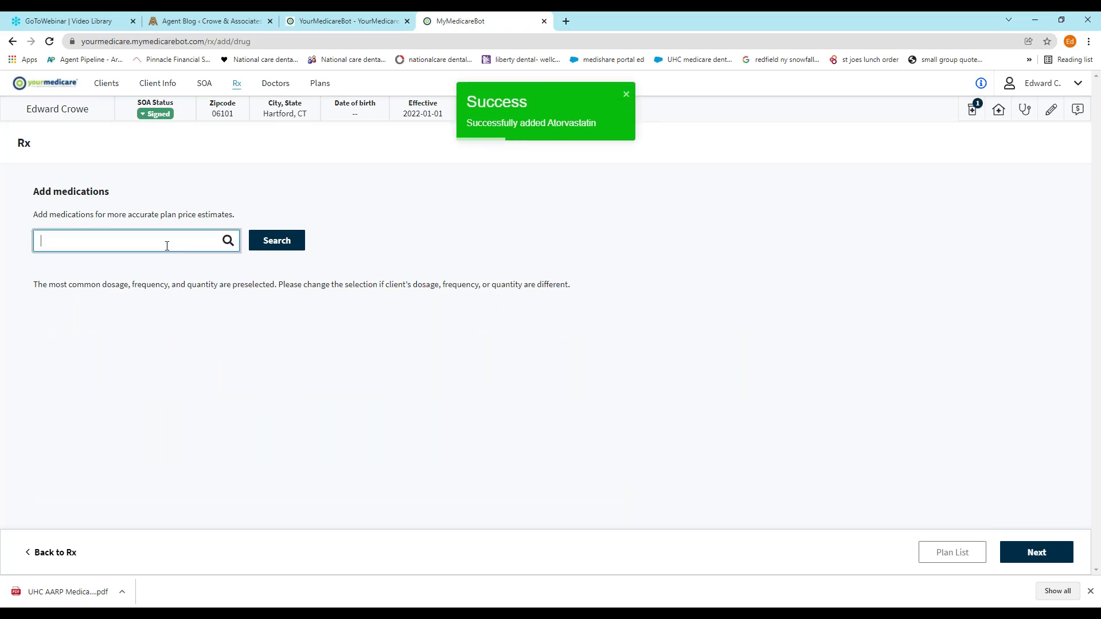
text(eq)
text(iq)
click(72, 278)
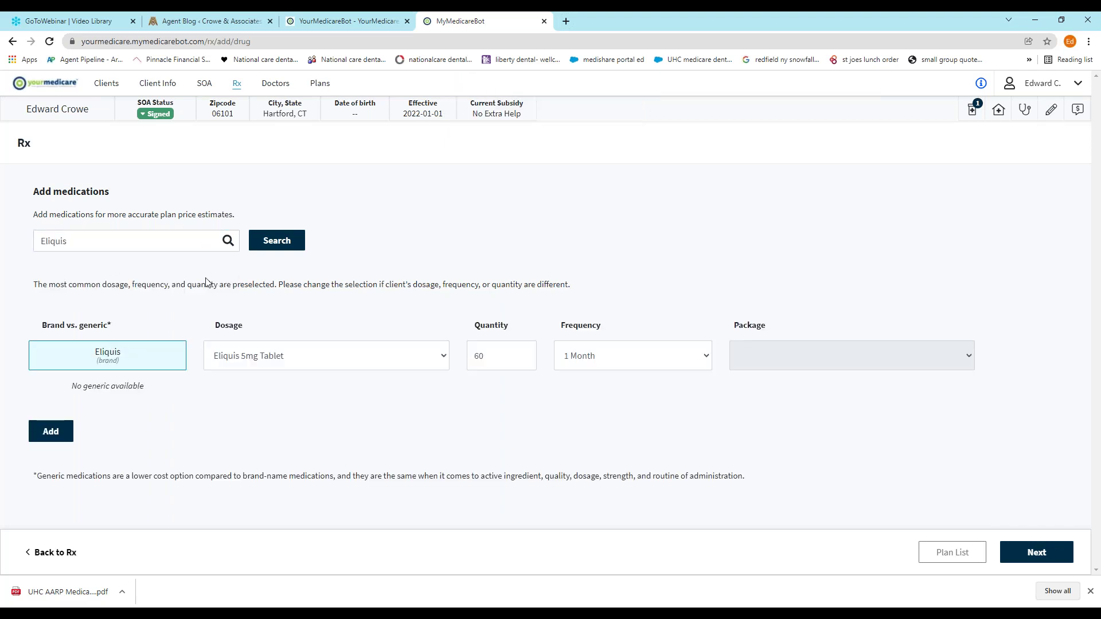
click(311, 360)
click(279, 379)
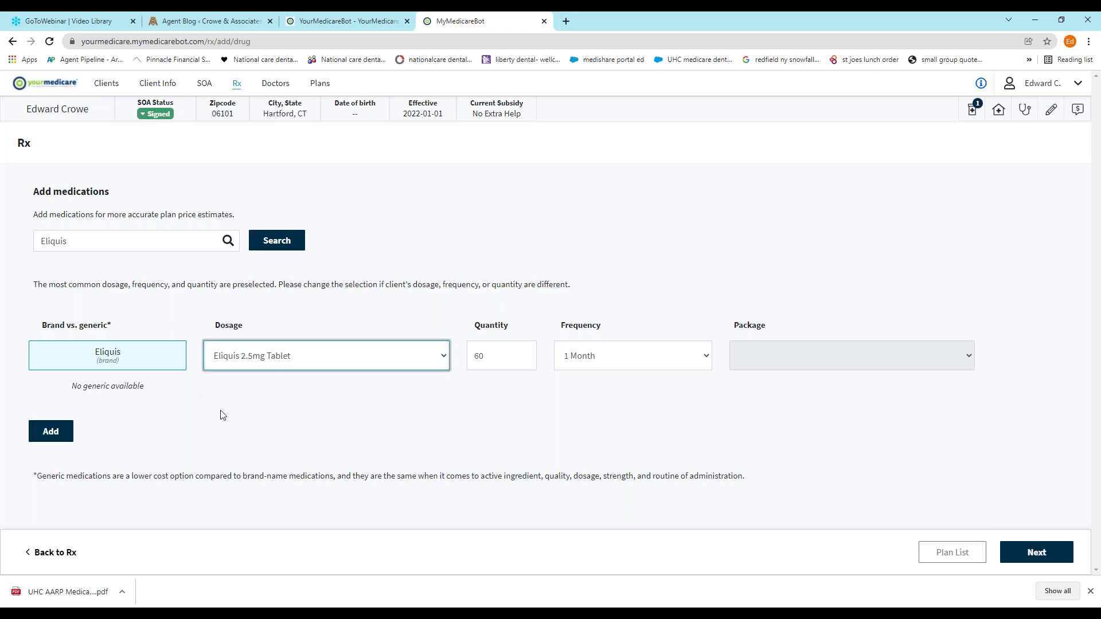
click(42, 439)
Add Synthroid's generic Levothyroxine Sodium to the drug list
click(142, 244)
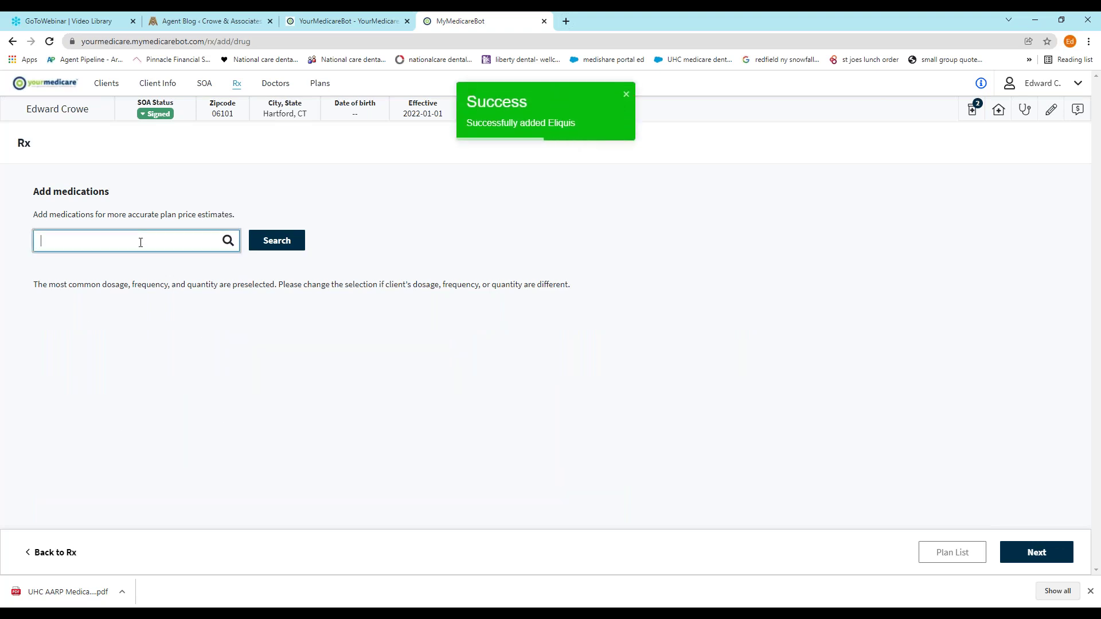
text(synth)
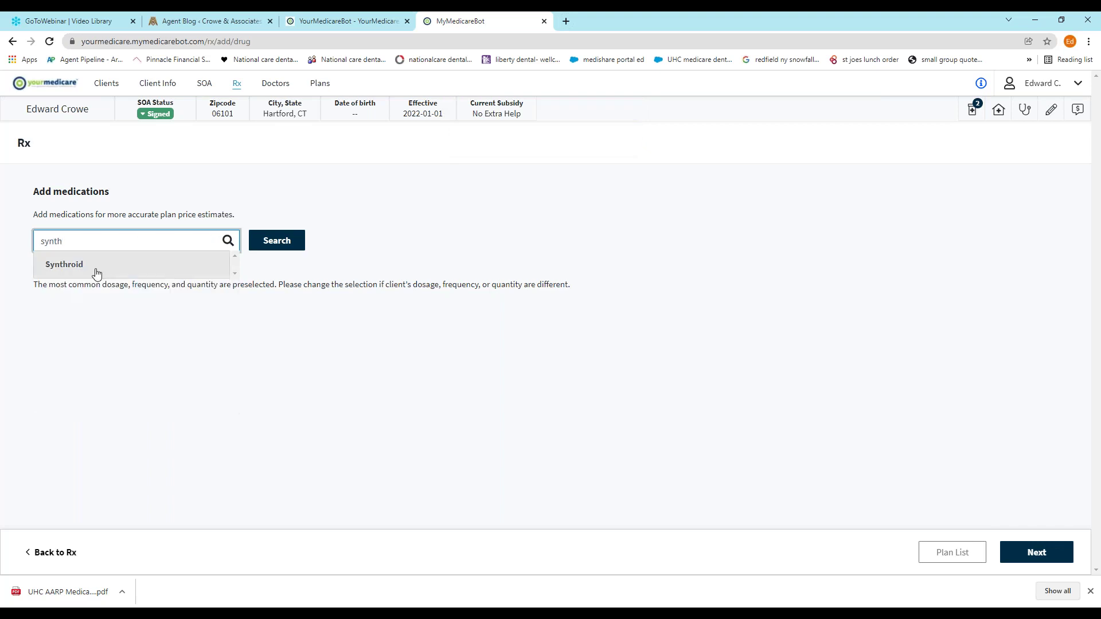
click(96, 273)
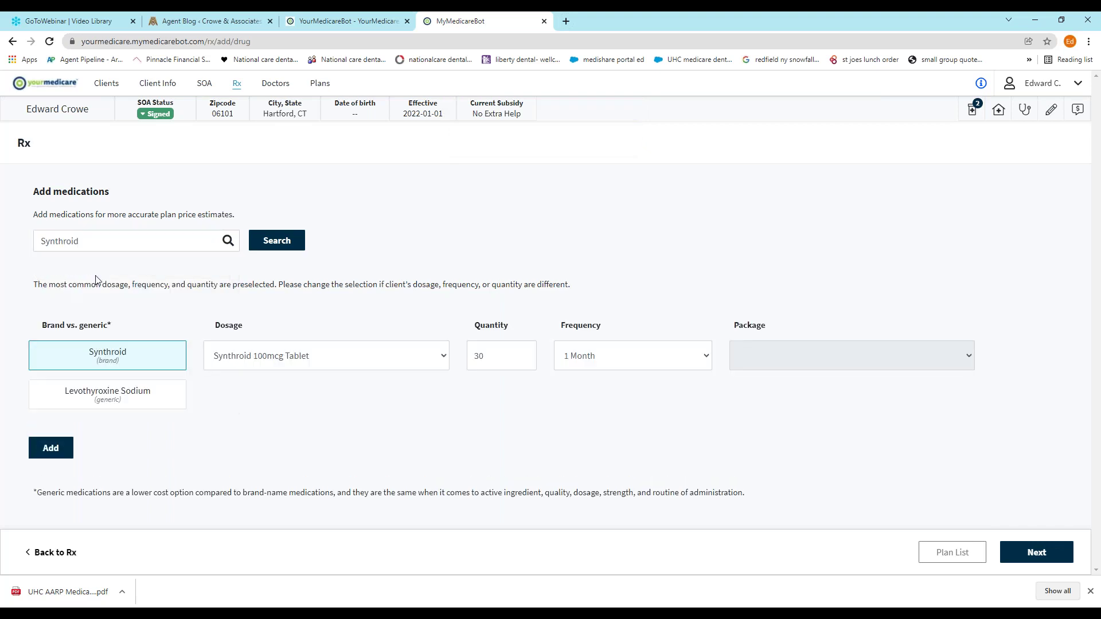
click(122, 403)
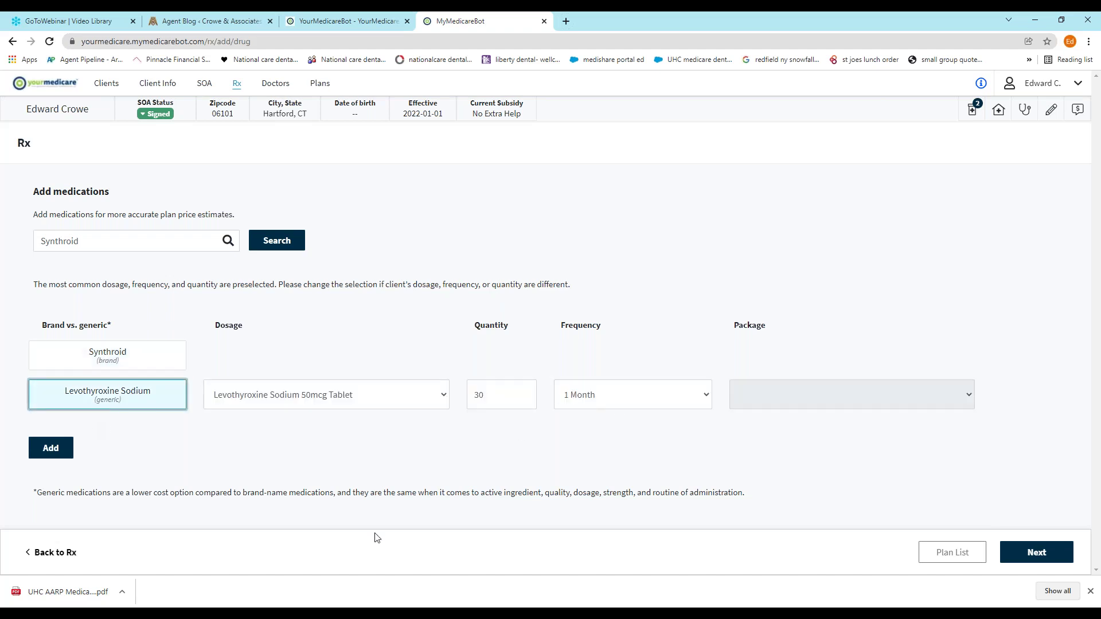
click(57, 449)
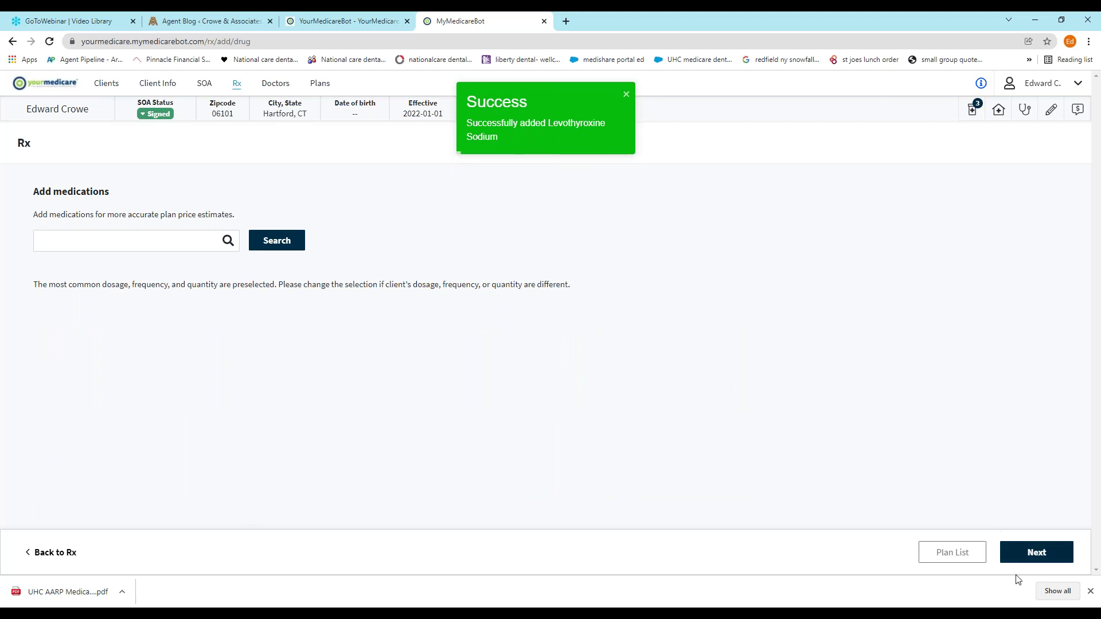
click(1042, 559)
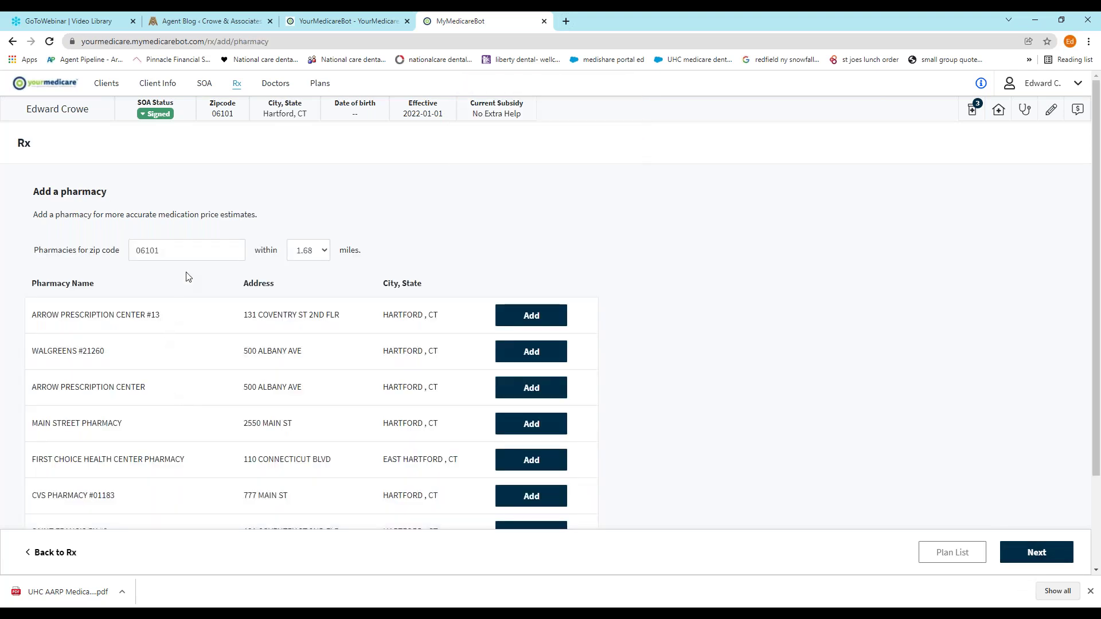
Add CVS PHARMACY #01183 on Main St as the client's pharmacy
scroll(254, 353, down, 2)
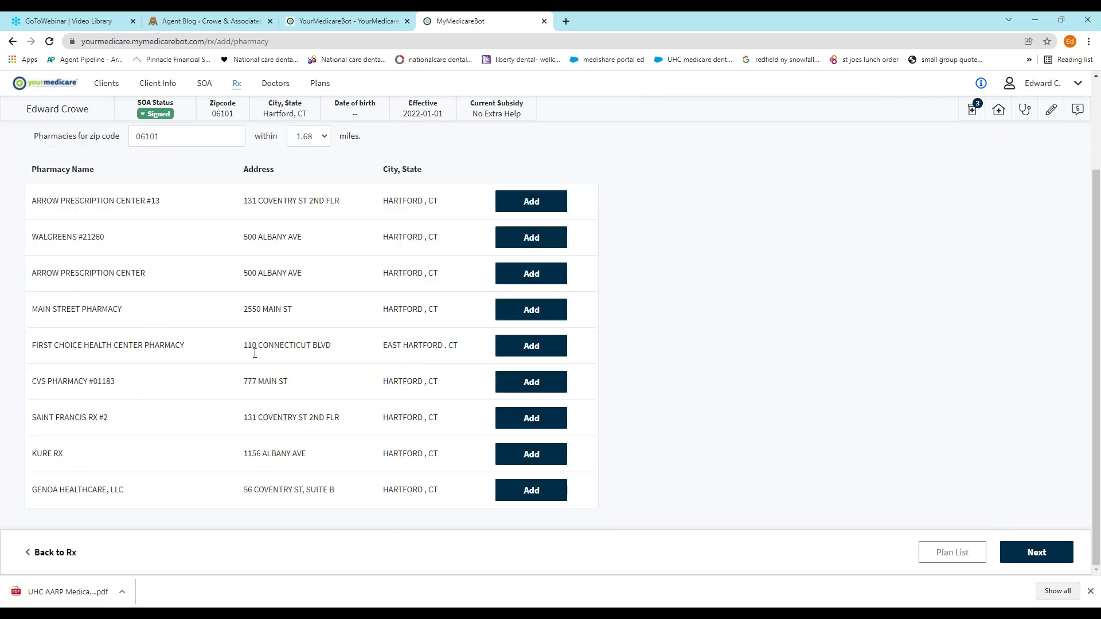
click(529, 383)
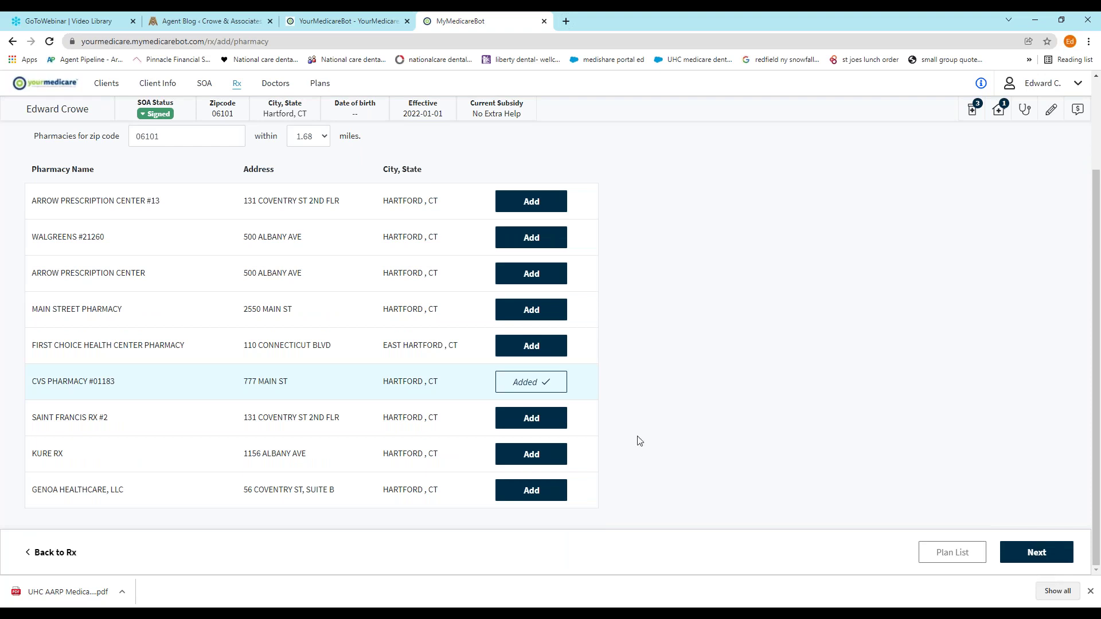
Move past the doctors step without adding any doctors to reach the plans list
click(1041, 553)
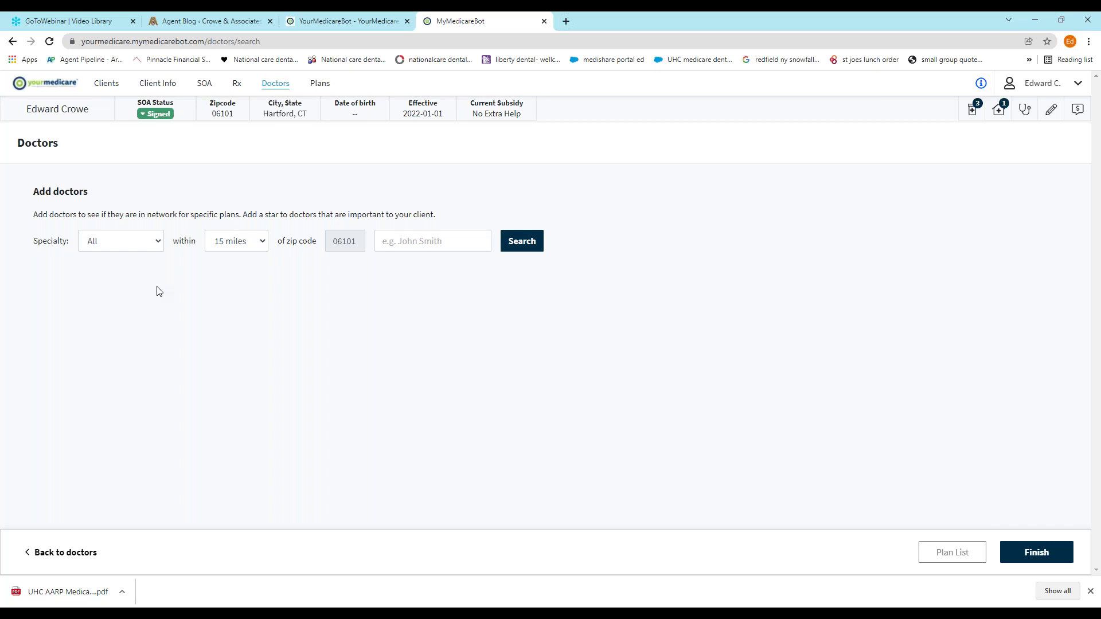
click(1041, 554)
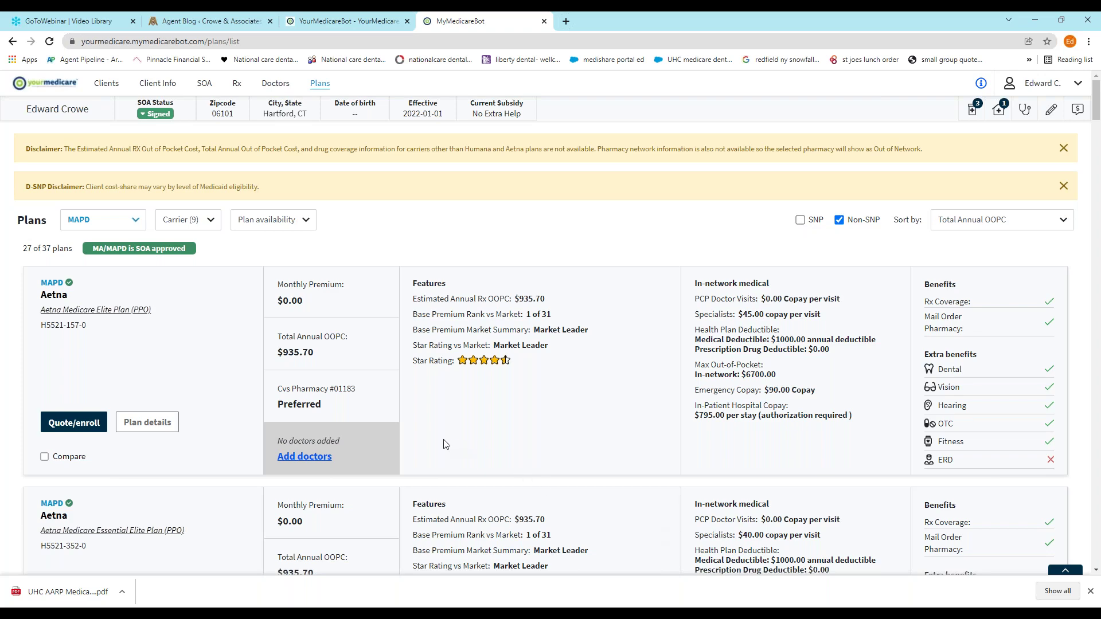
scroll(253, 309, down, 10)
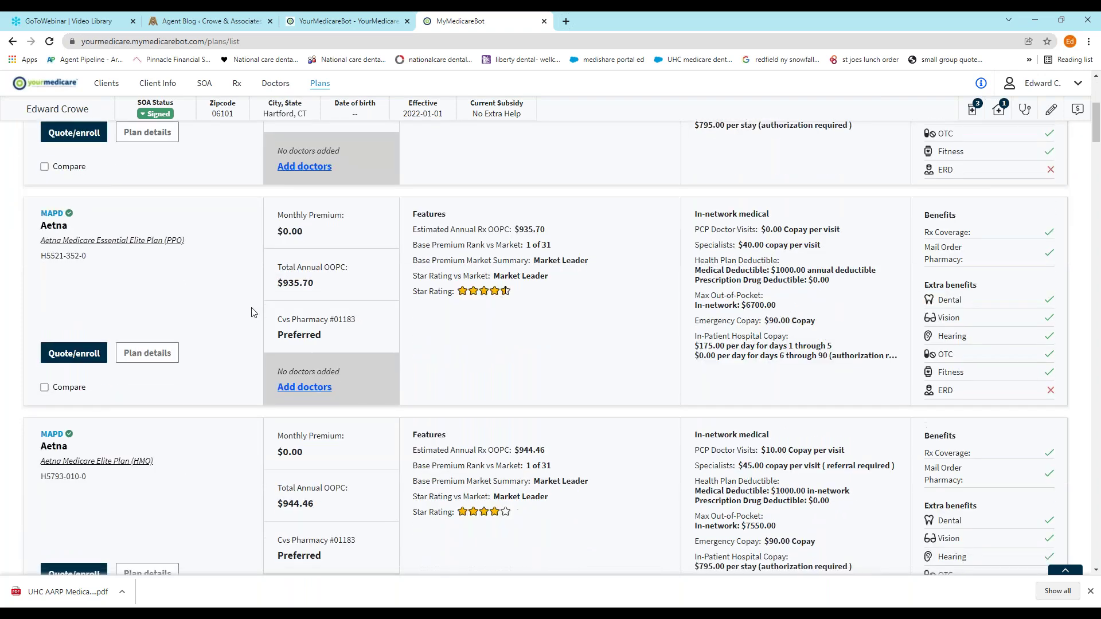
scroll(253, 312, up, 6)
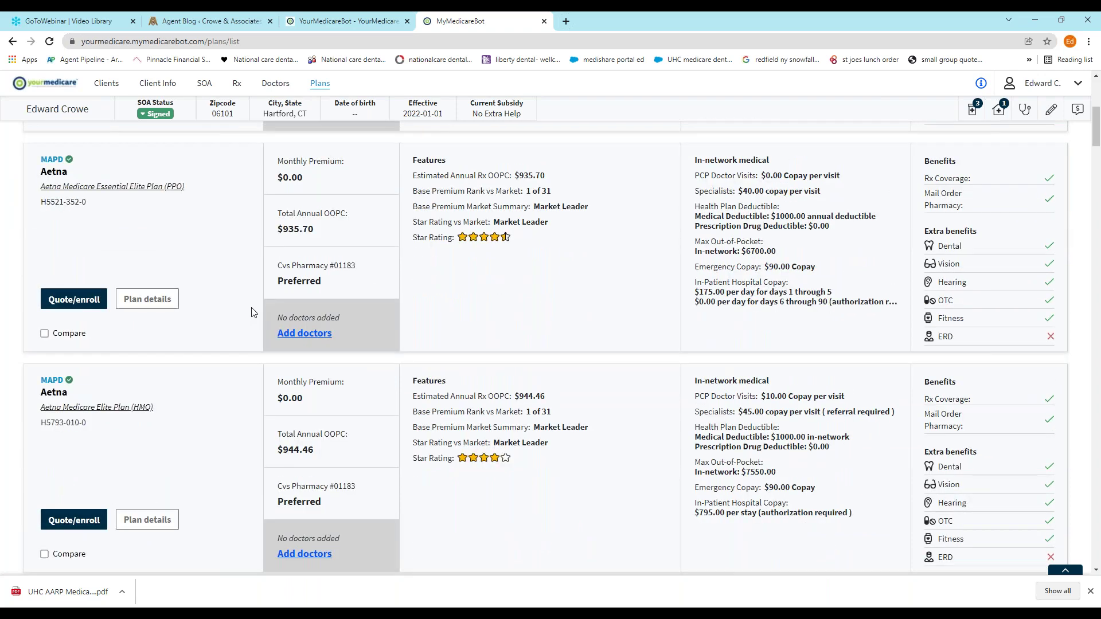
scroll(252, 313, down, 10)
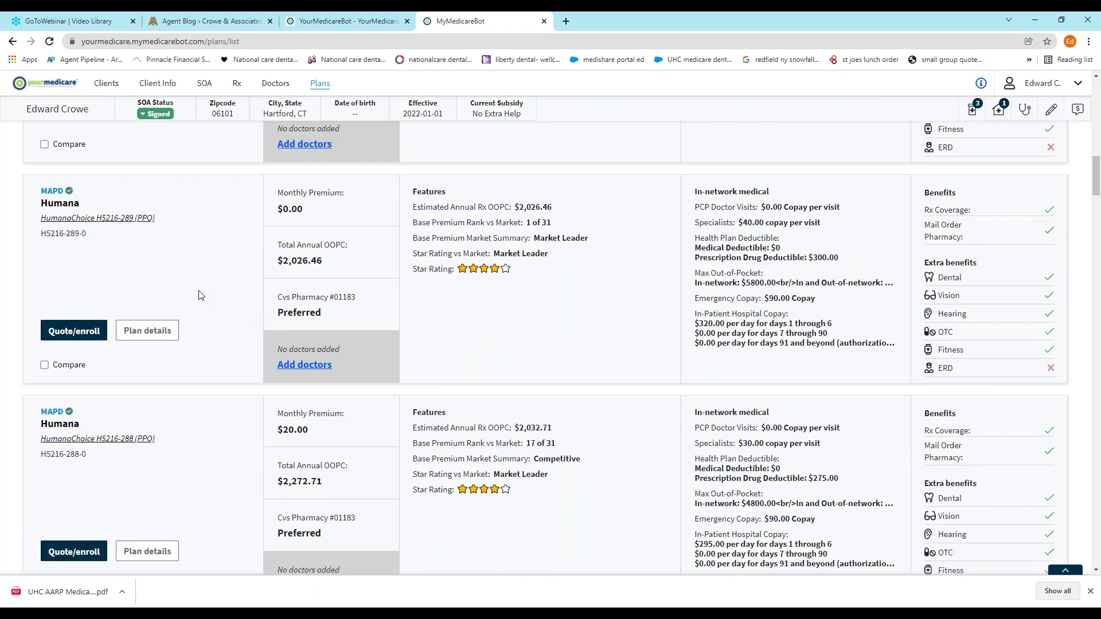
scroll(187, 294, down, 5)
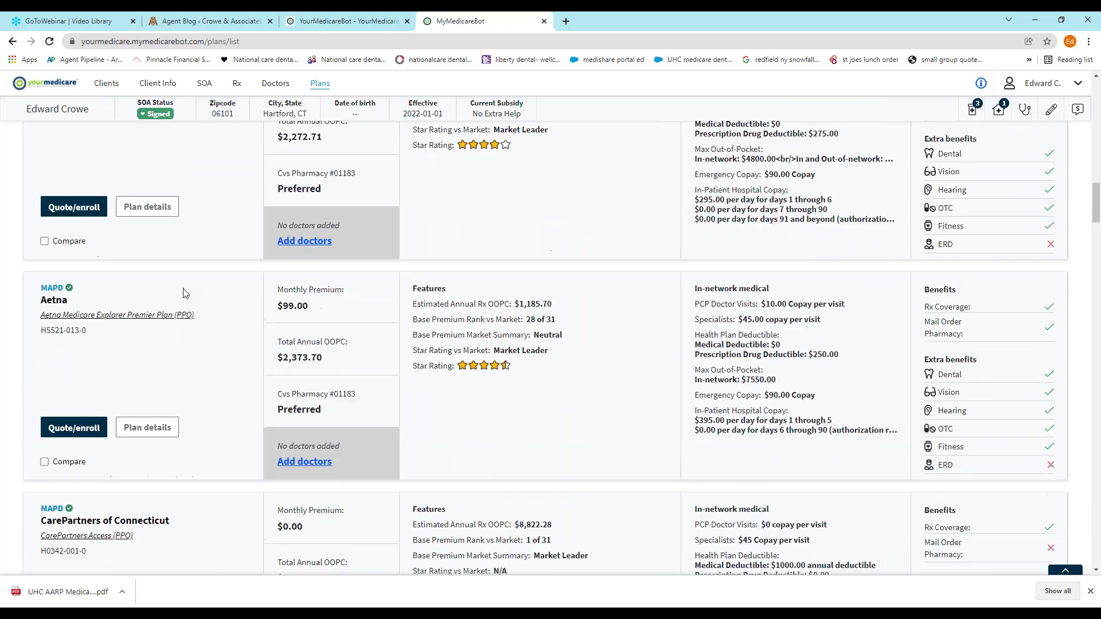
scroll(187, 294, down, 12)
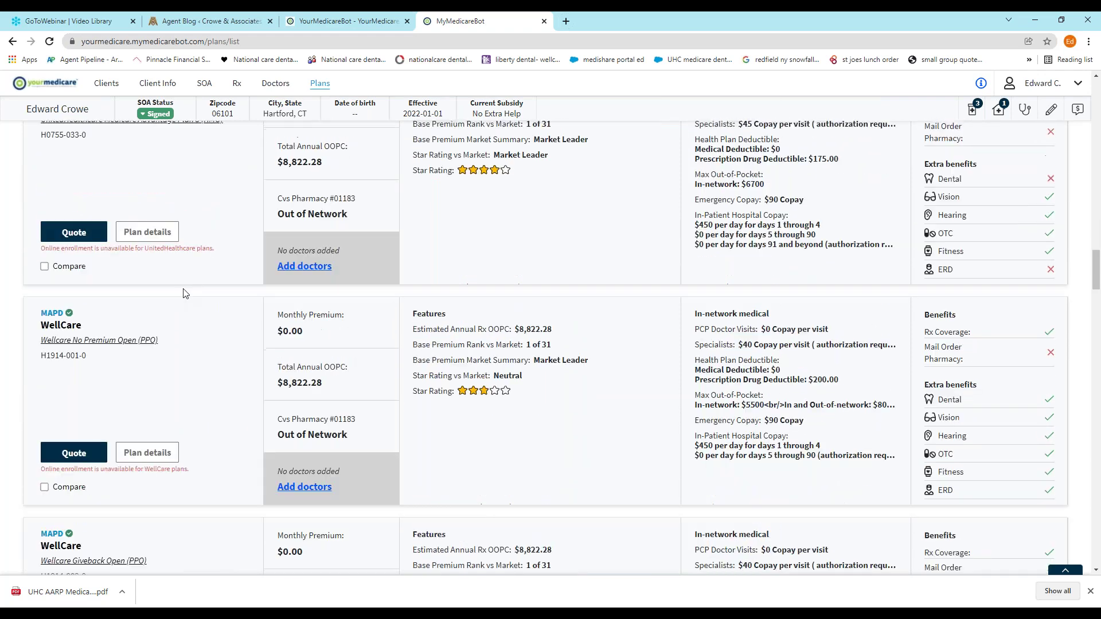
scroll(185, 293, up, 2)
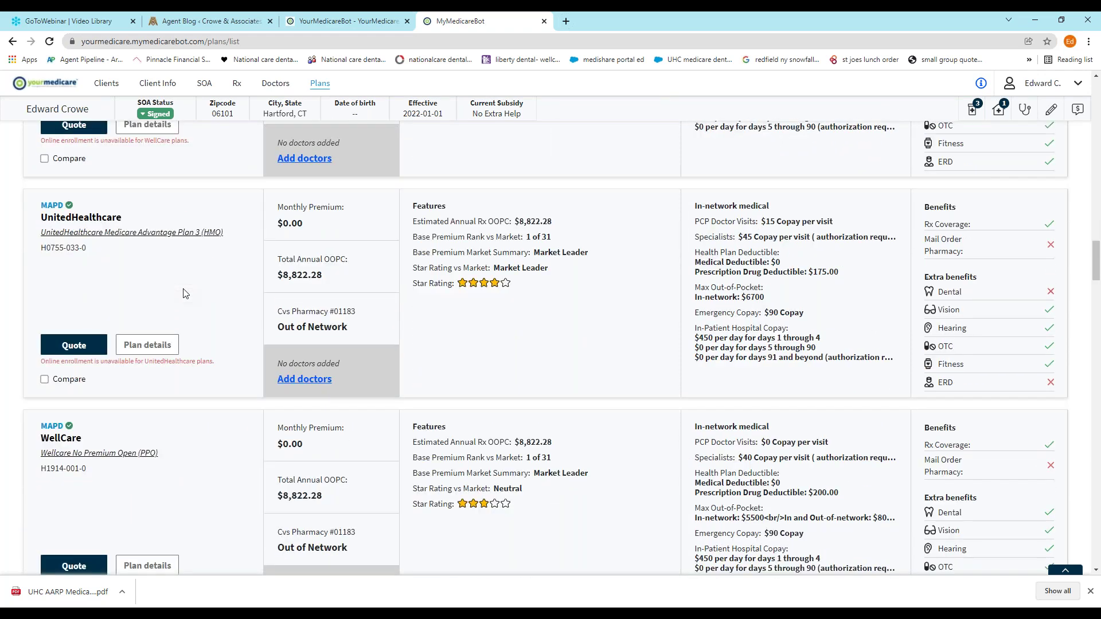
scroll(185, 293, down, 5)
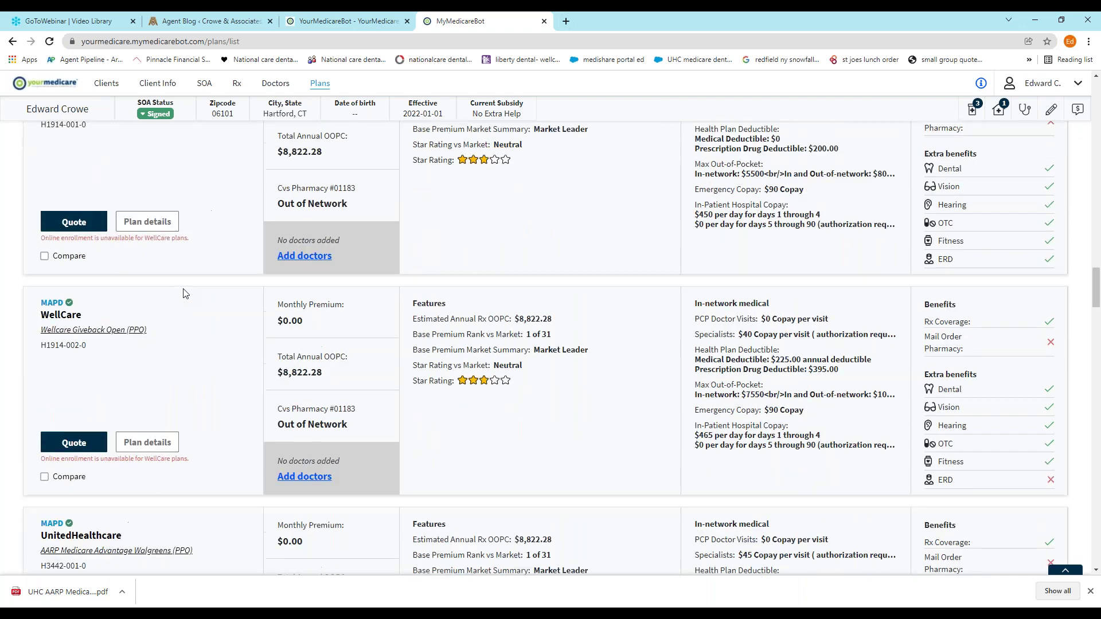
scroll(185, 294, down, 8)
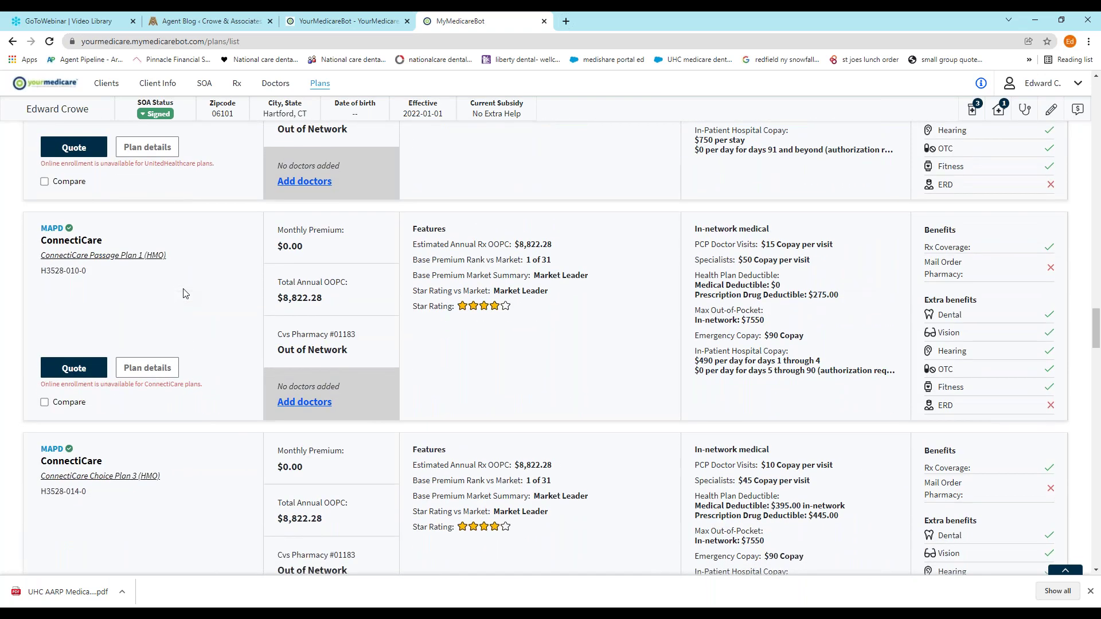
scroll(186, 294, down, 8)
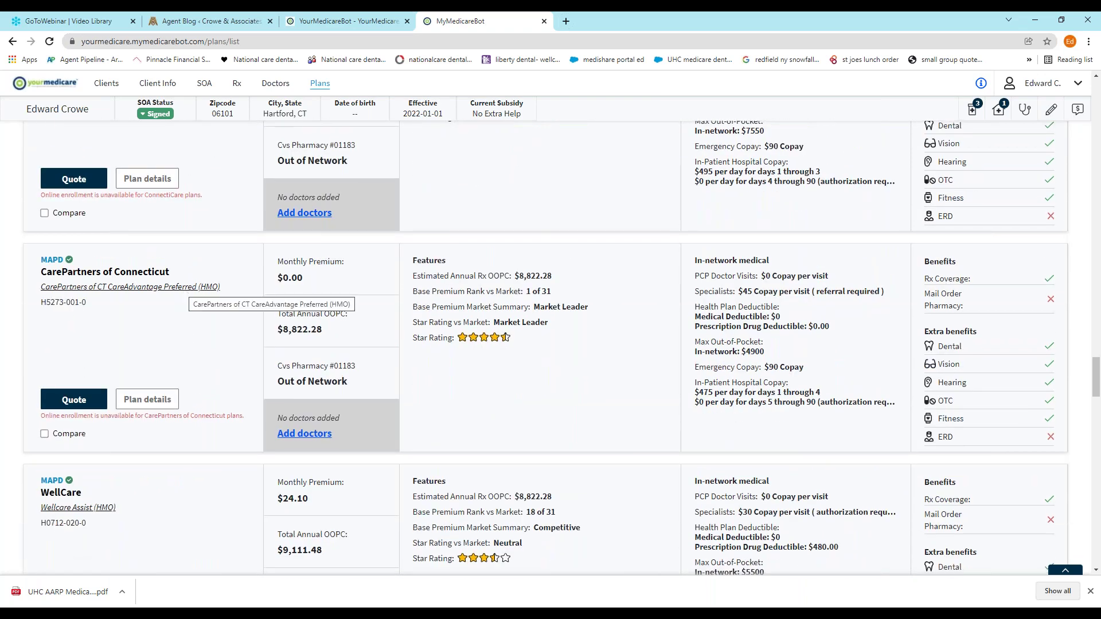
scroll(459, 348, down, 10)
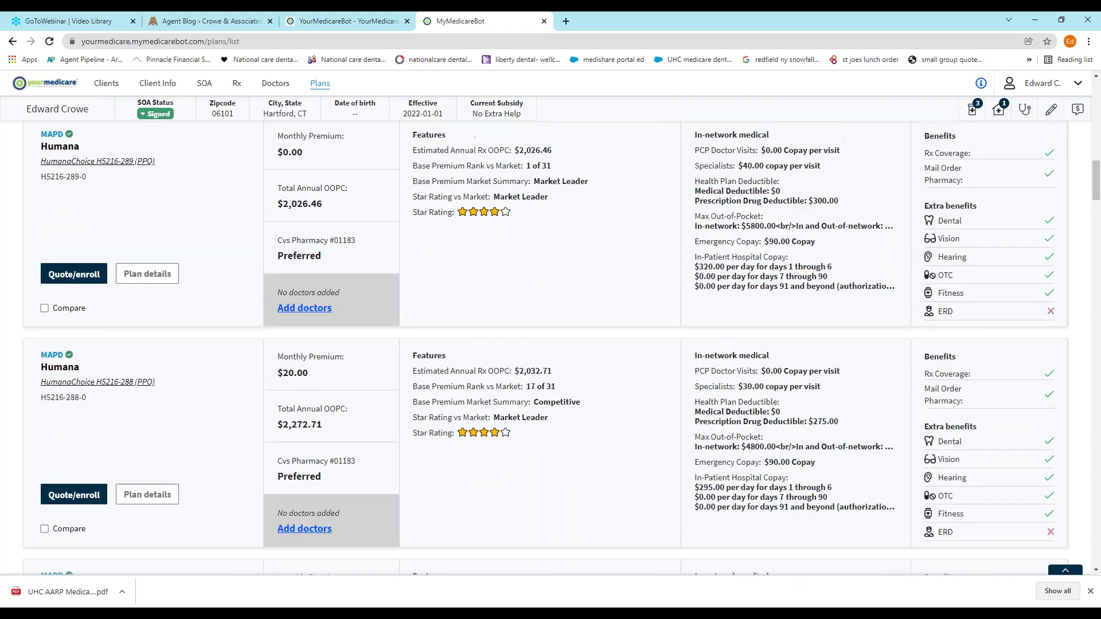
key(Home)
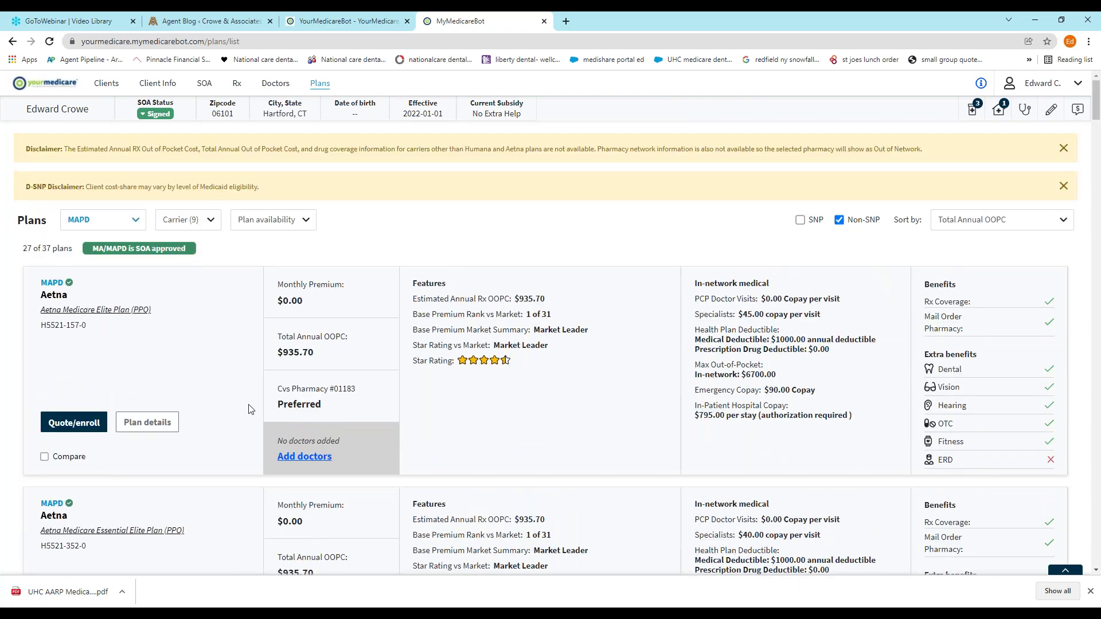
scroll(249, 409, down, 3)
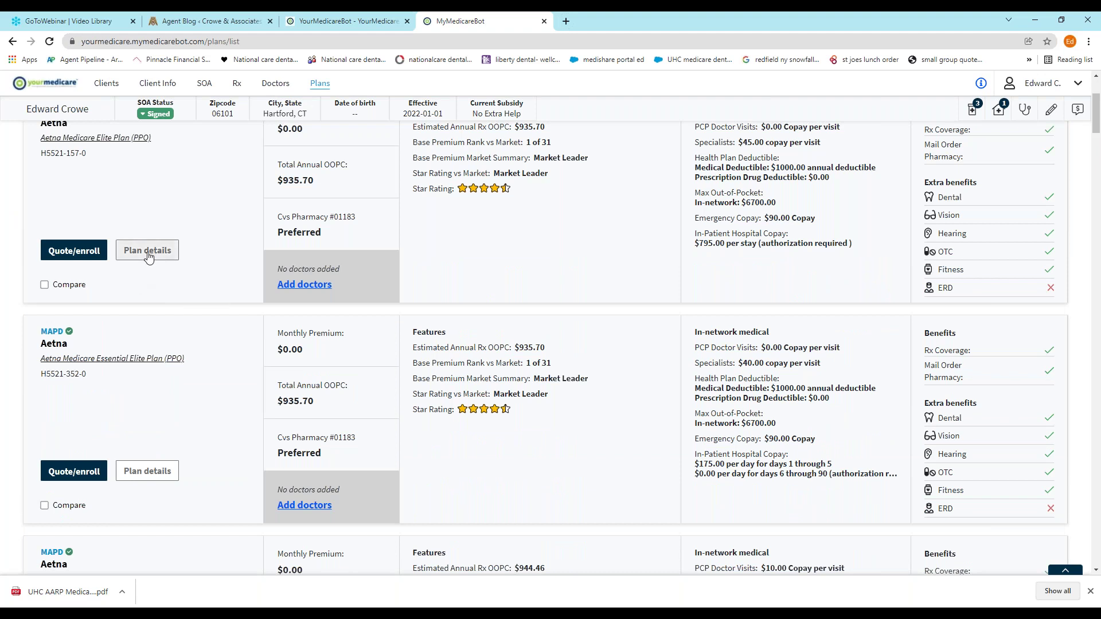
scroll(428, 319, up, 3)
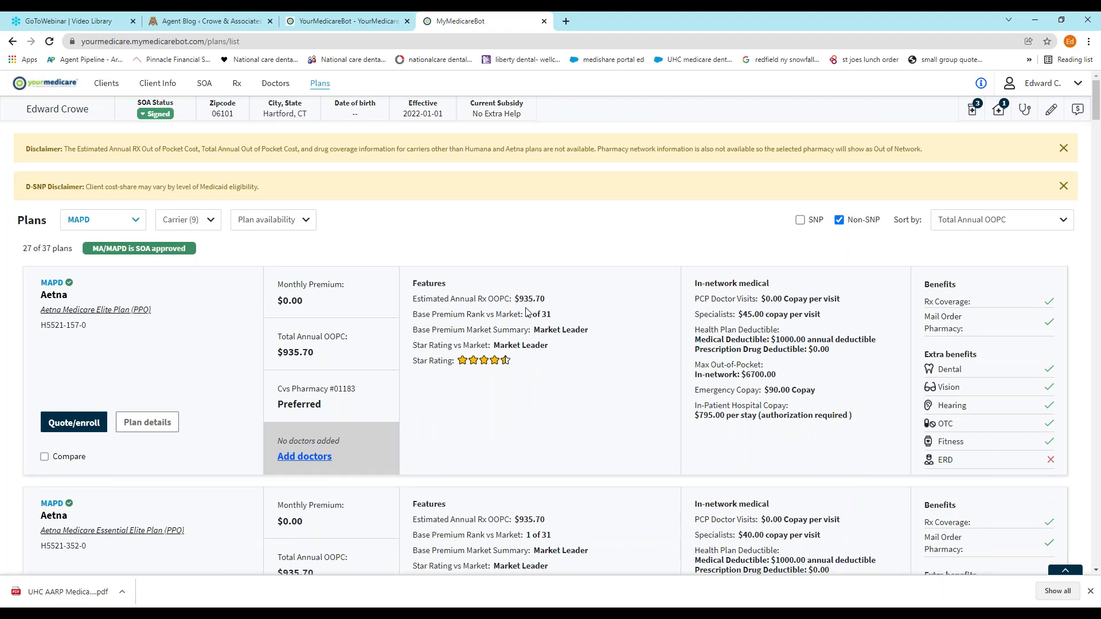
scroll(457, 376, down, 3)
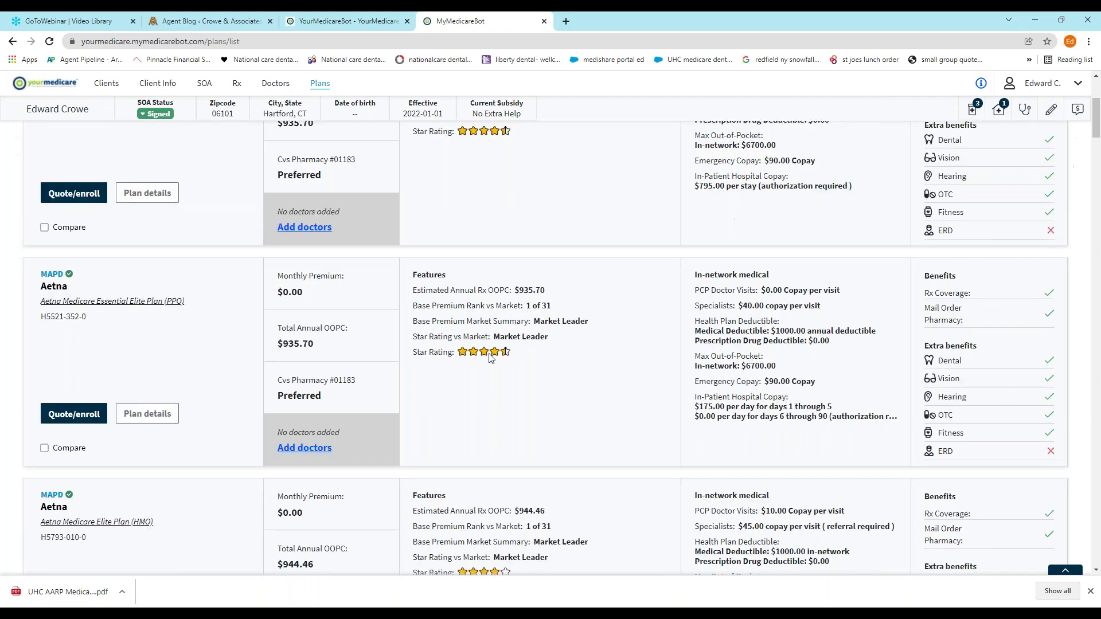
scroll(432, 382, down, 3)
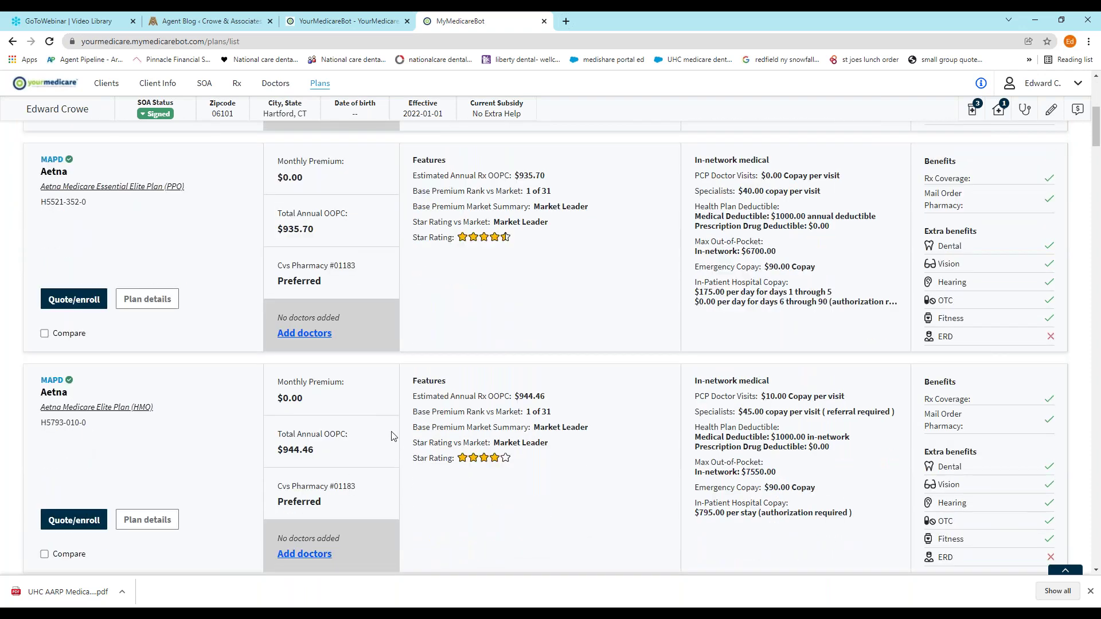
scroll(393, 438, down, 4)
scroll(396, 442, down, 4)
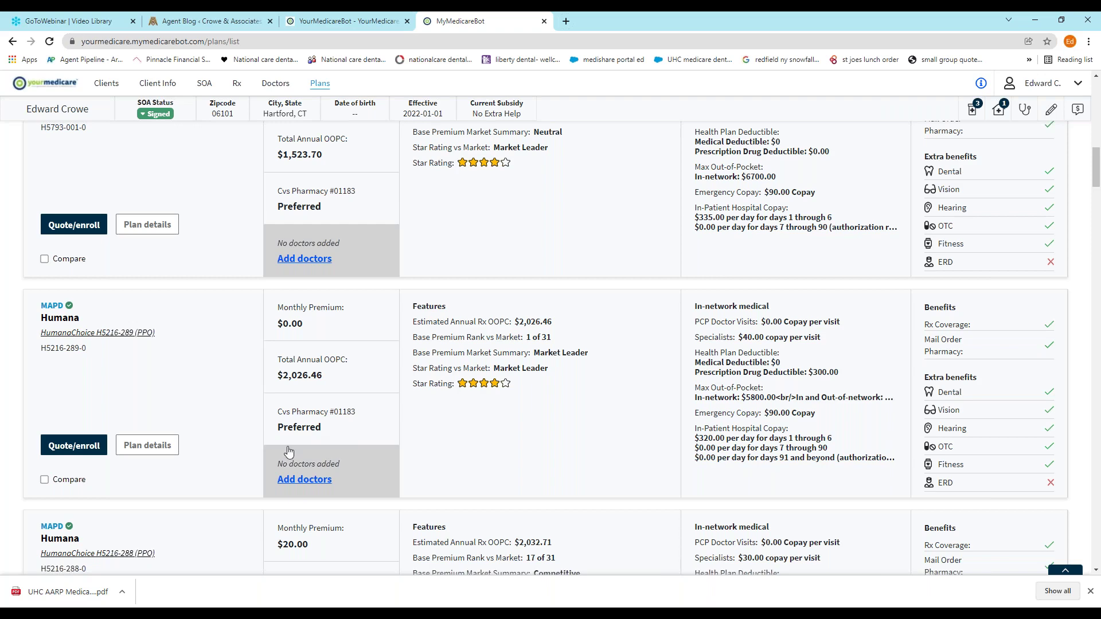
scroll(218, 435, up, 5)
scroll(218, 434, up, 5)
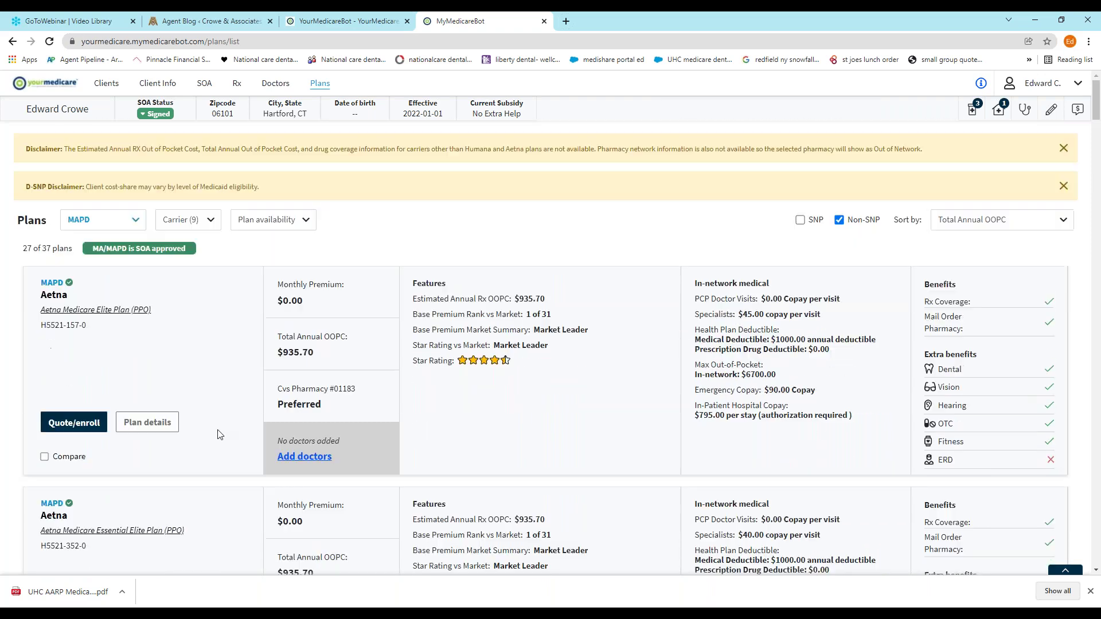
scroll(215, 433, down, 3)
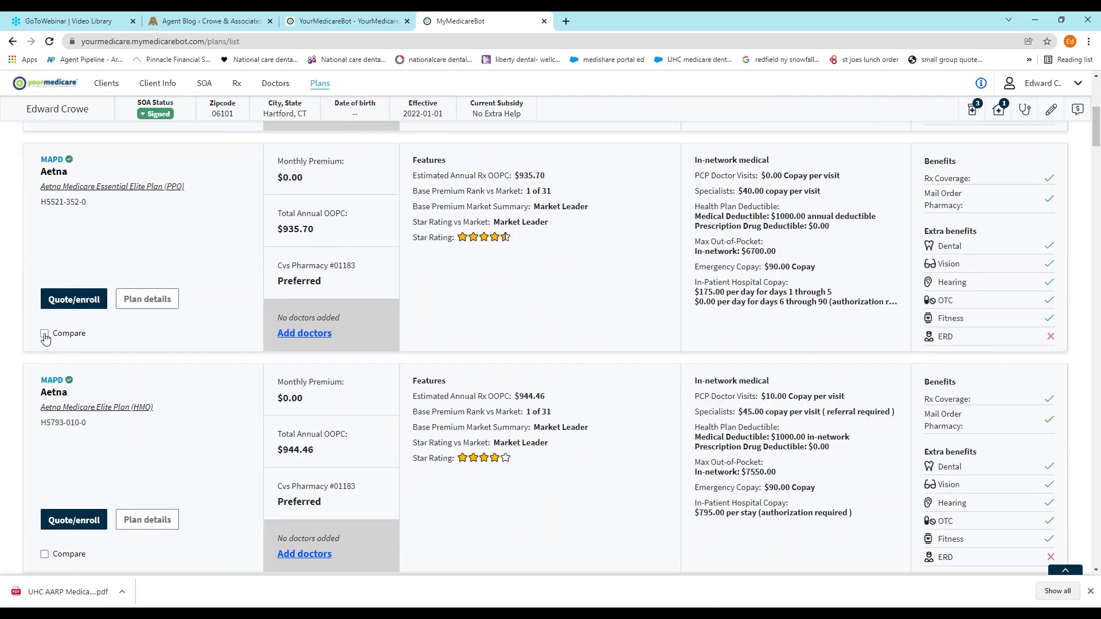
Compare the Aetna Medicare Essential Elite PPO and HumanaChoice H5216-289 PPO plans side by side
click(44, 334)
scroll(153, 344, down, 5)
scroll(148, 354, down, 5)
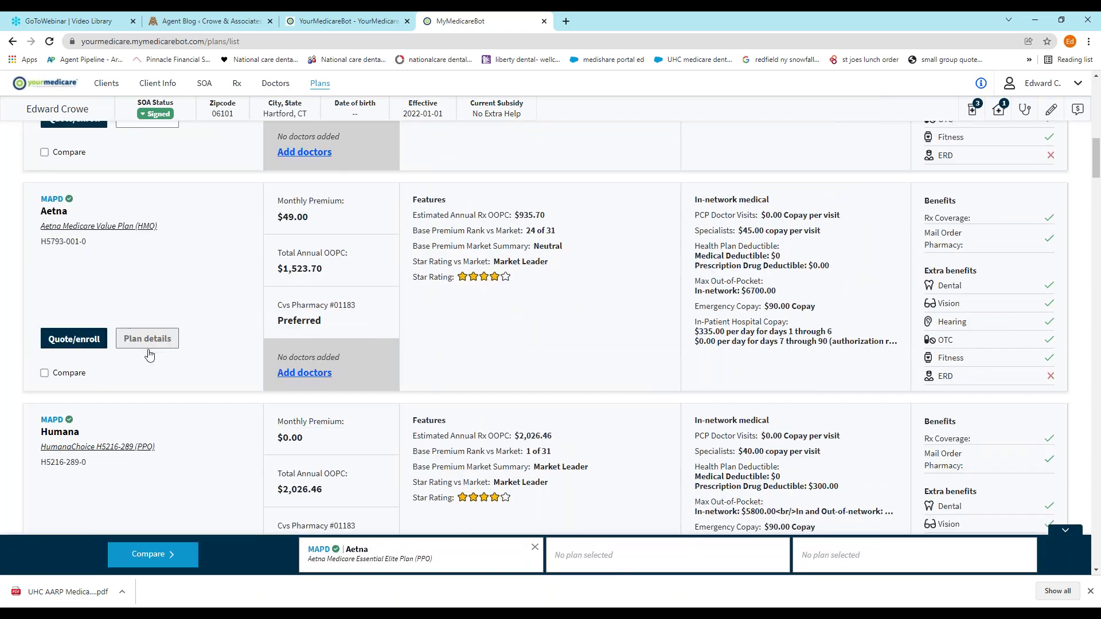
scroll(147, 359, up, 1)
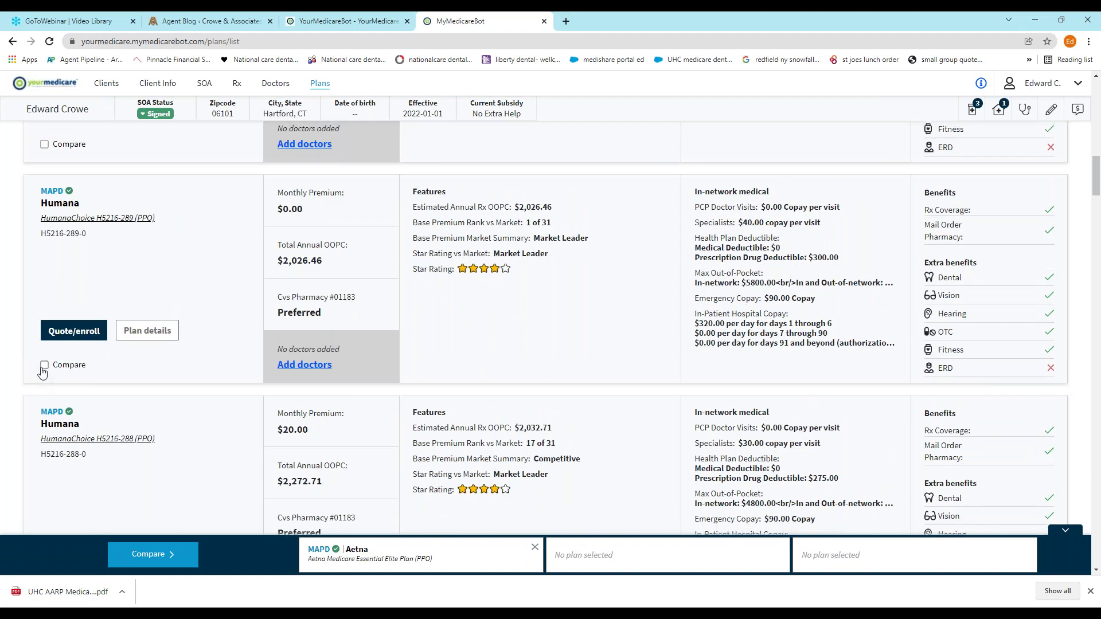
click(44, 365)
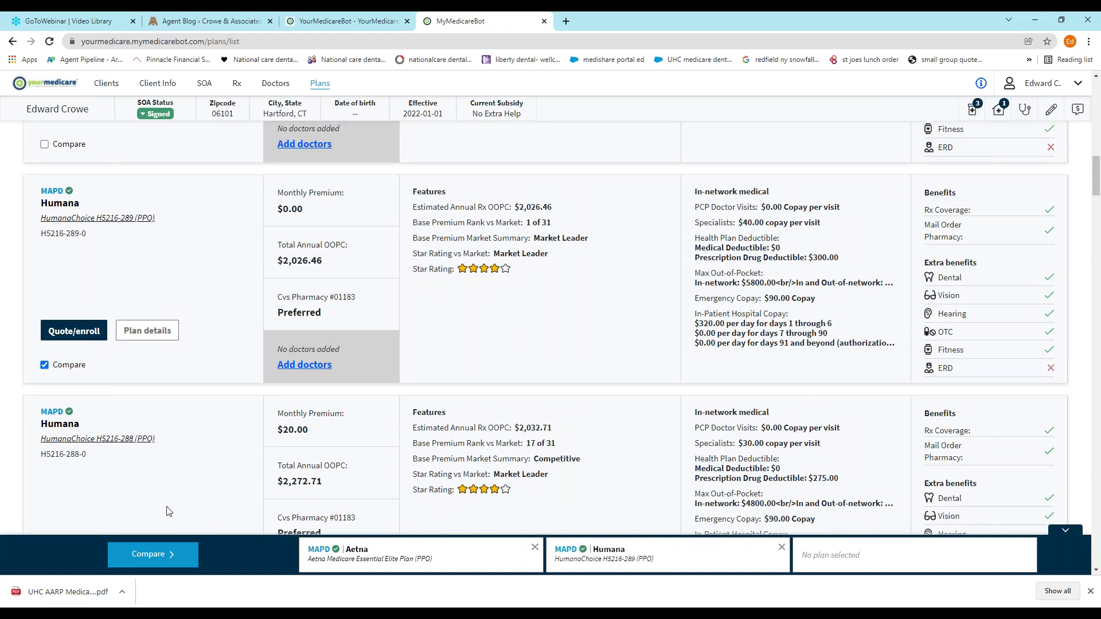
click(147, 554)
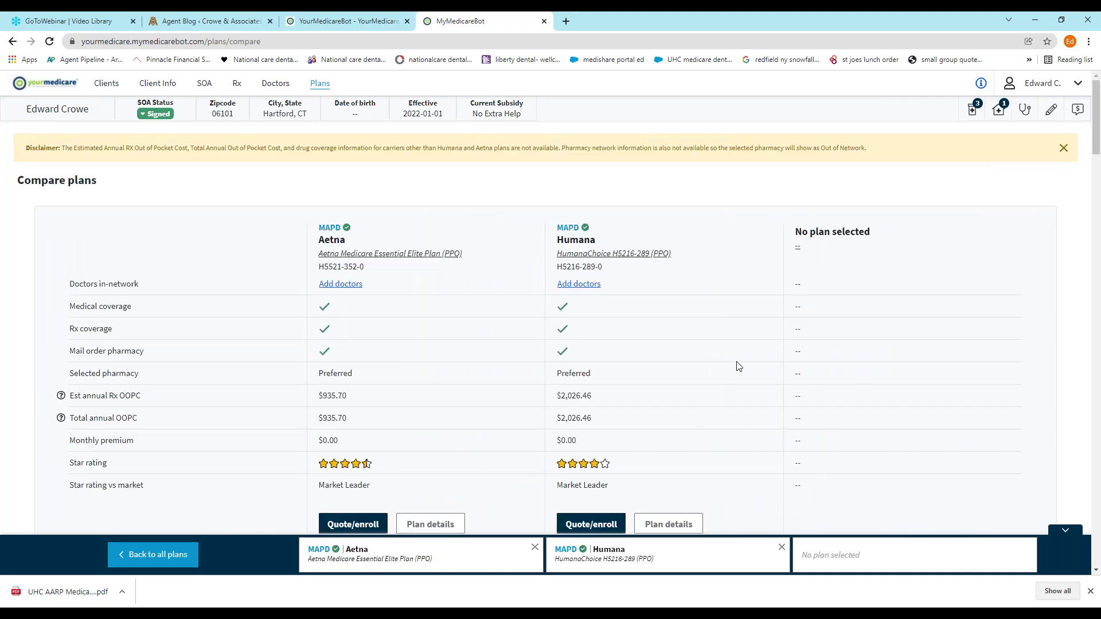
scroll(753, 354, down, 5)
scroll(730, 351, up, 4)
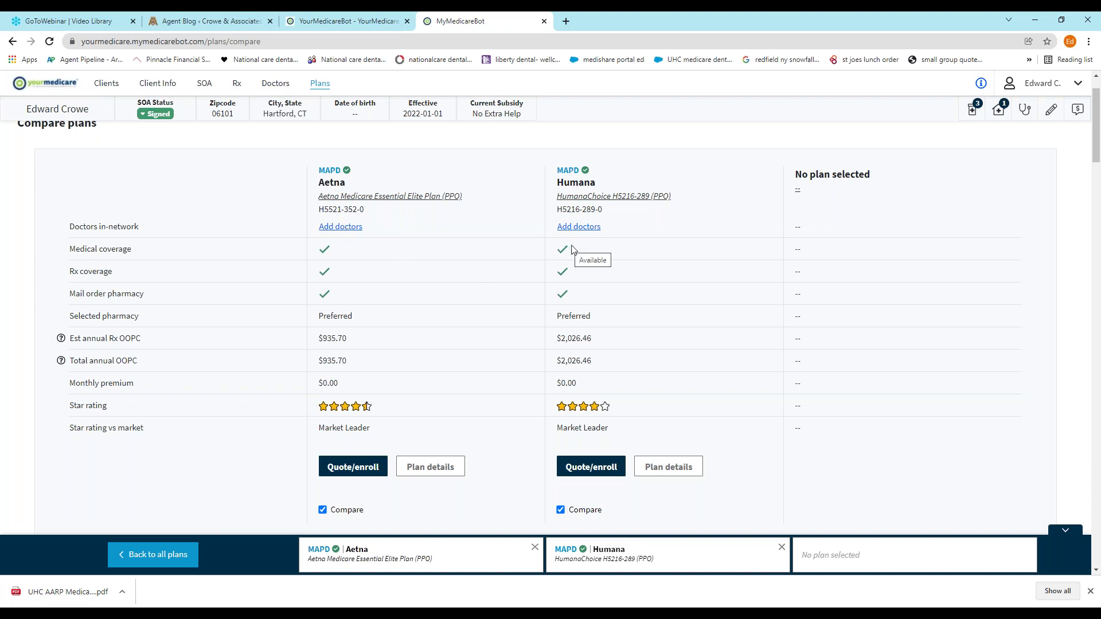
scroll(631, 339, down, 4)
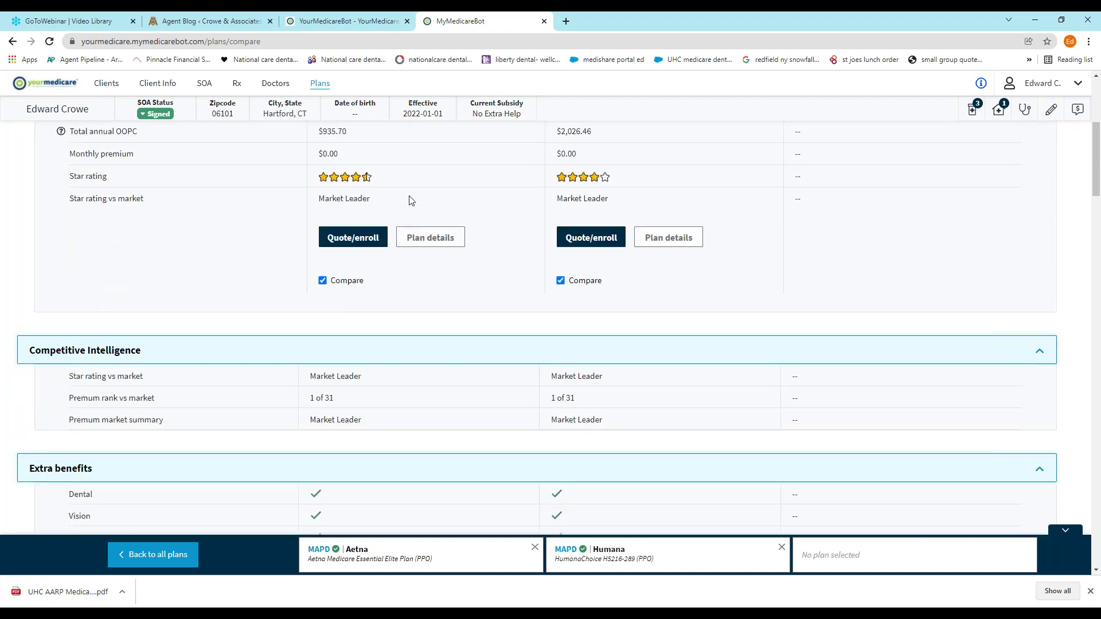
Save the Aetna Essential Elite PPO quote and enroll the applicant, confirming the Agent Agreement
click(355, 242)
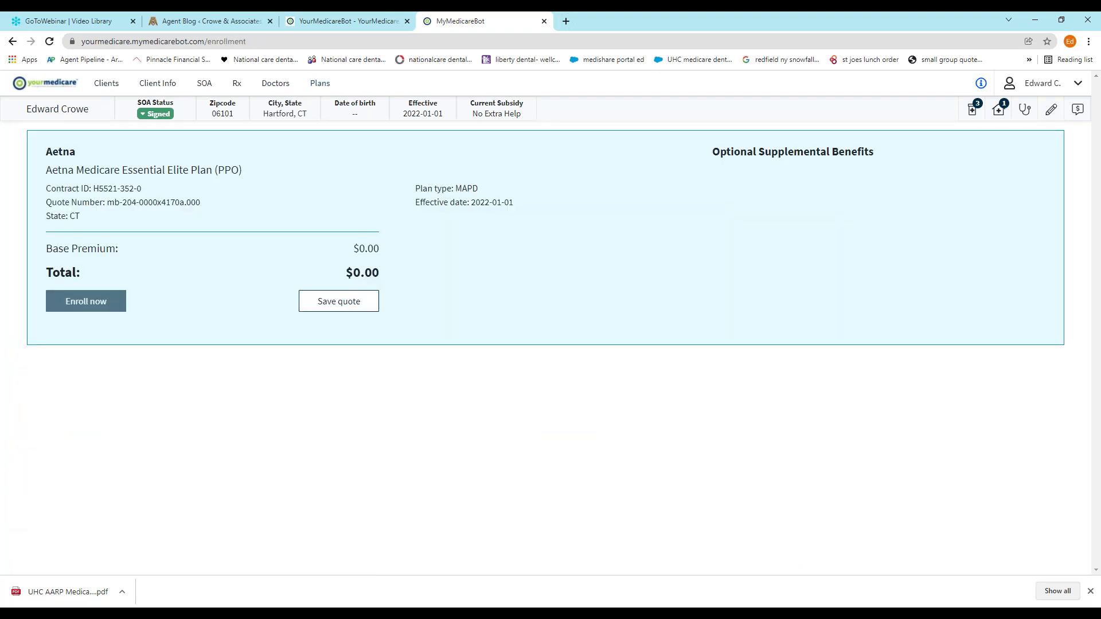
click(356, 309)
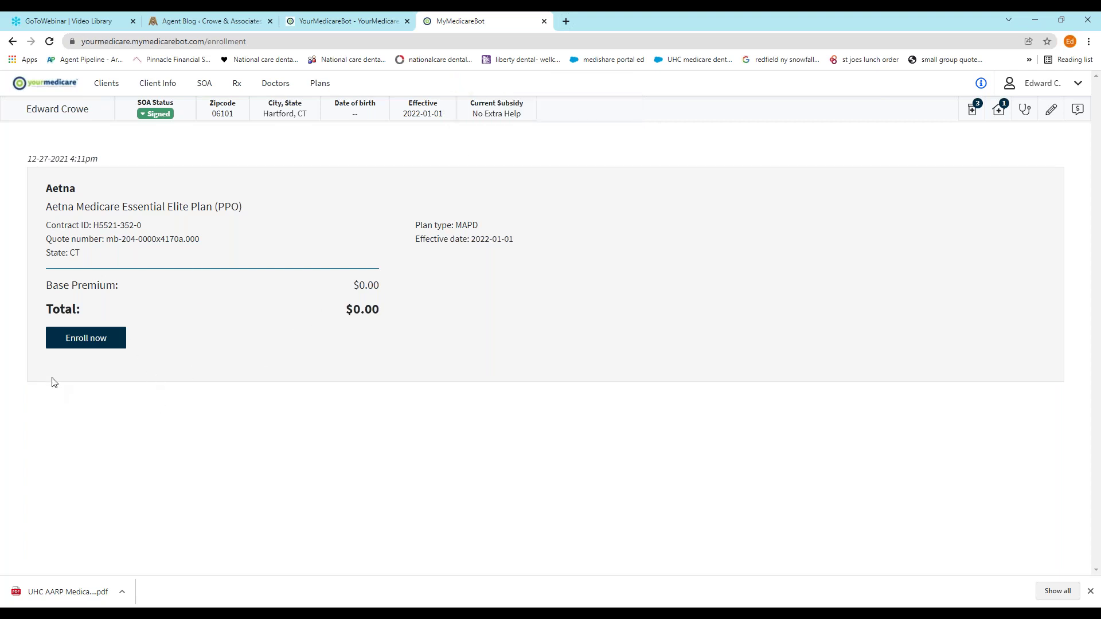
click(96, 342)
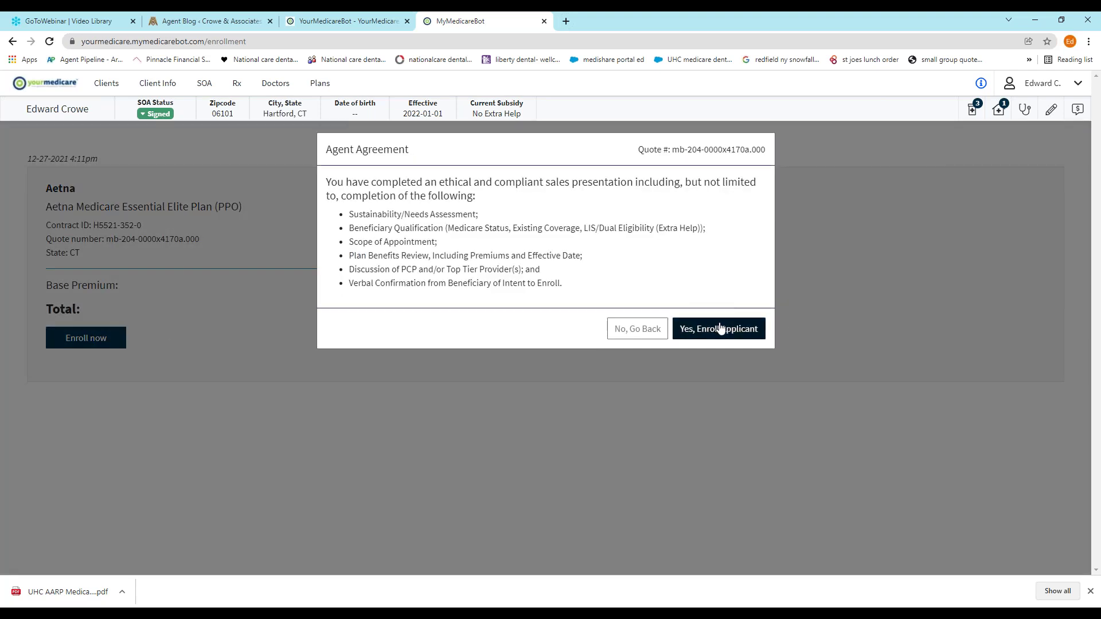
click(719, 328)
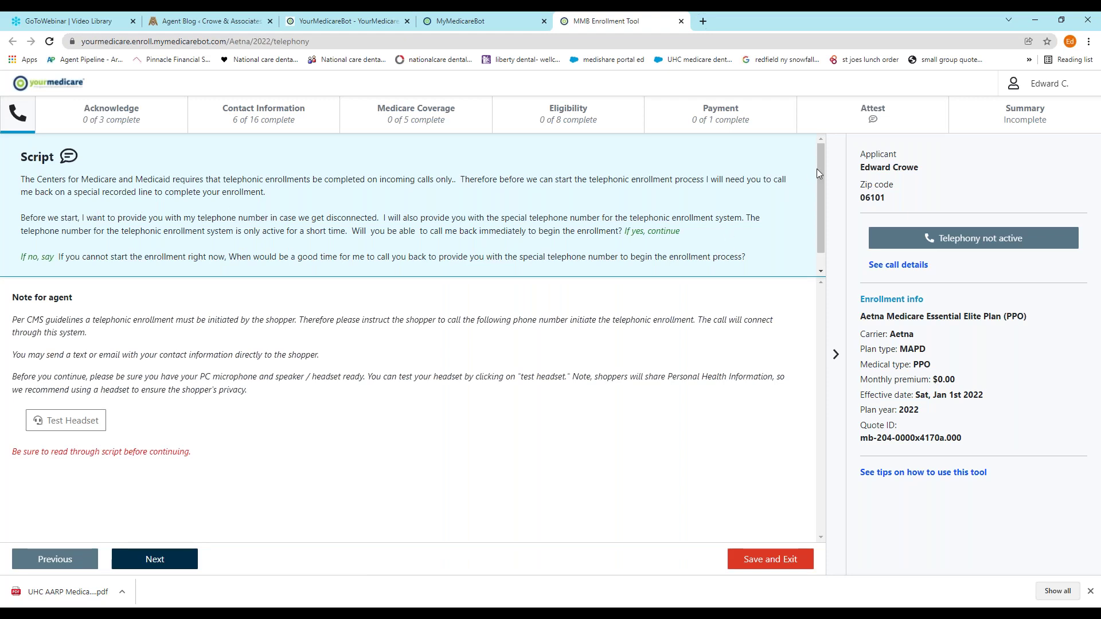
Test the headset microphone and continue to the telephony step
mouse_move(824, 165)
mouse_down()
mouse_move(821, 185)
mouse_move(821, 170)
mouse_up()
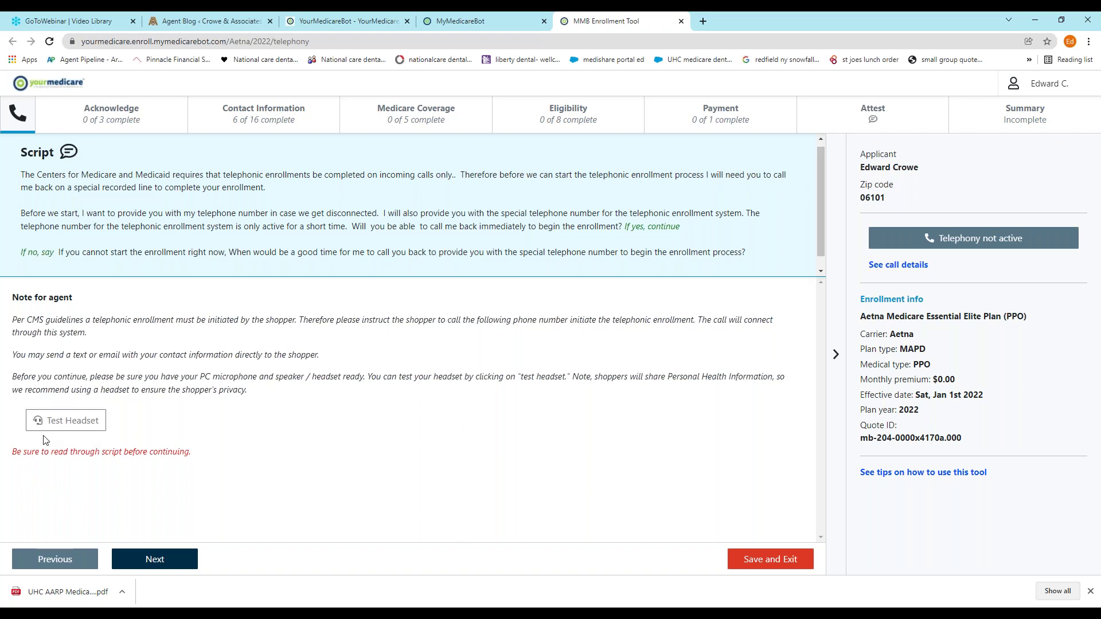
click(82, 424)
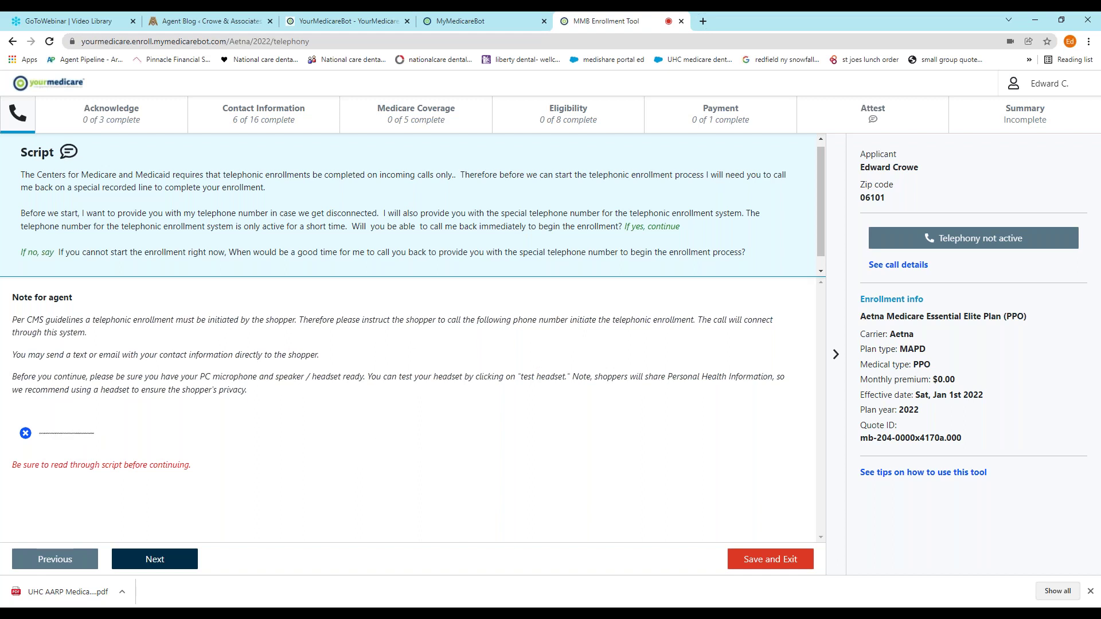
click(162, 567)
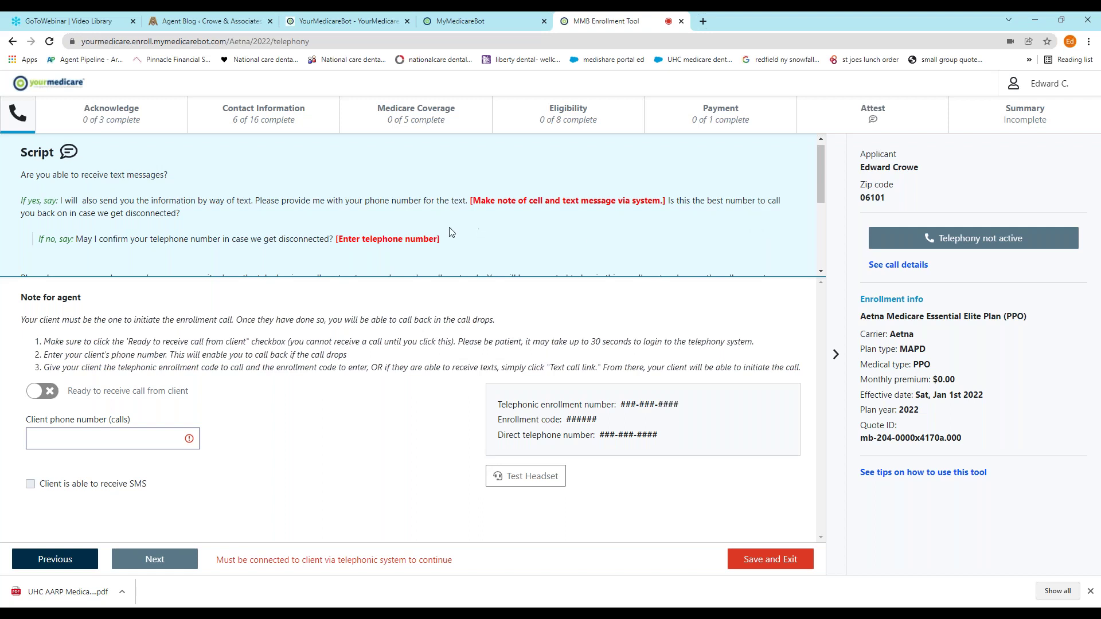
Review the script and switch on 'Ready to receive call from client'
scroll(475, 221, down, 5)
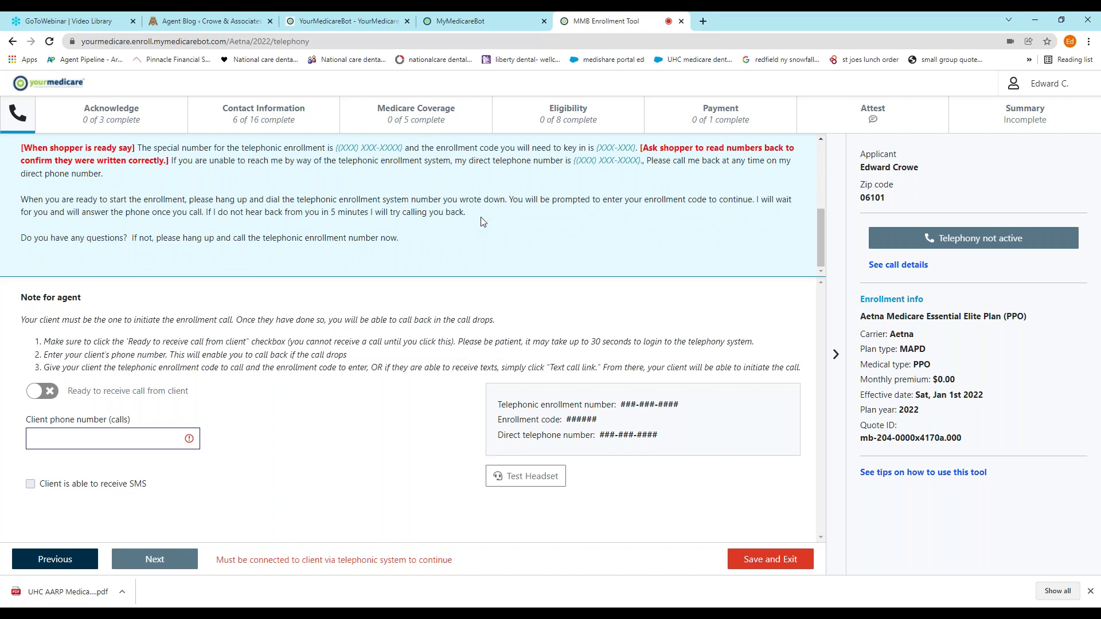
scroll(481, 221, up, 1)
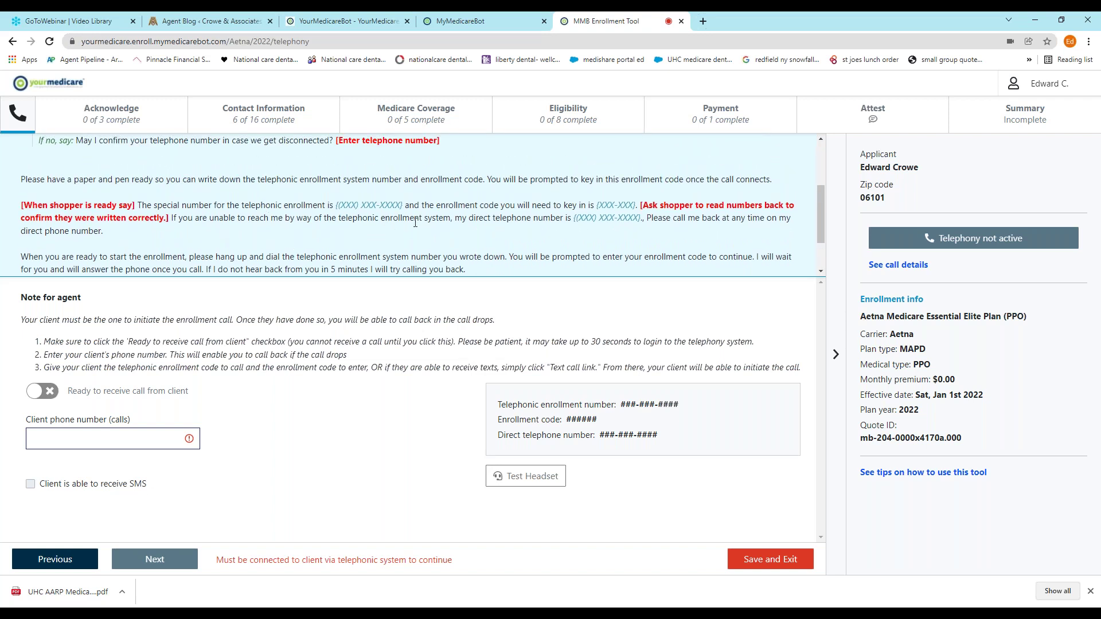
scroll(481, 221, down, 1)
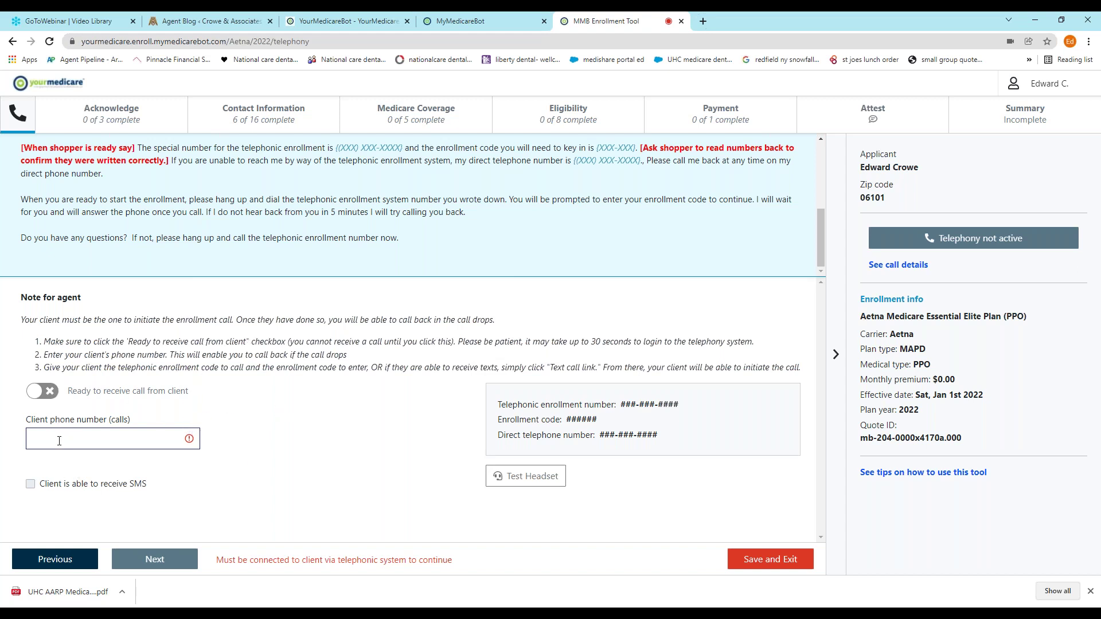
click(36, 391)
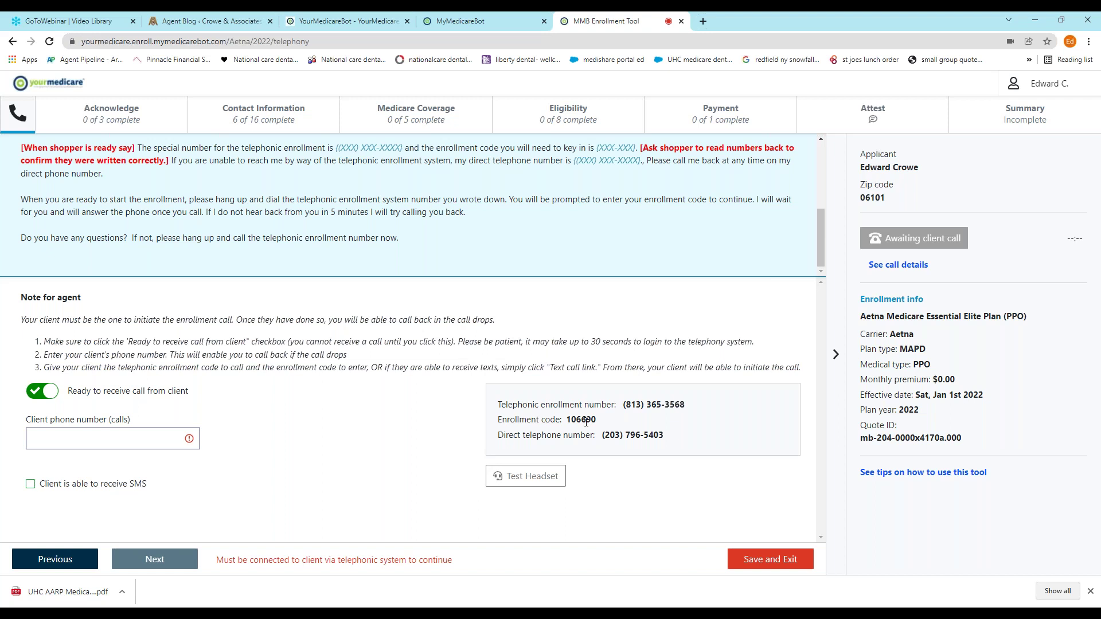
Autofill the client's saved call phone number and mark the client able to receive SMS
click(118, 443)
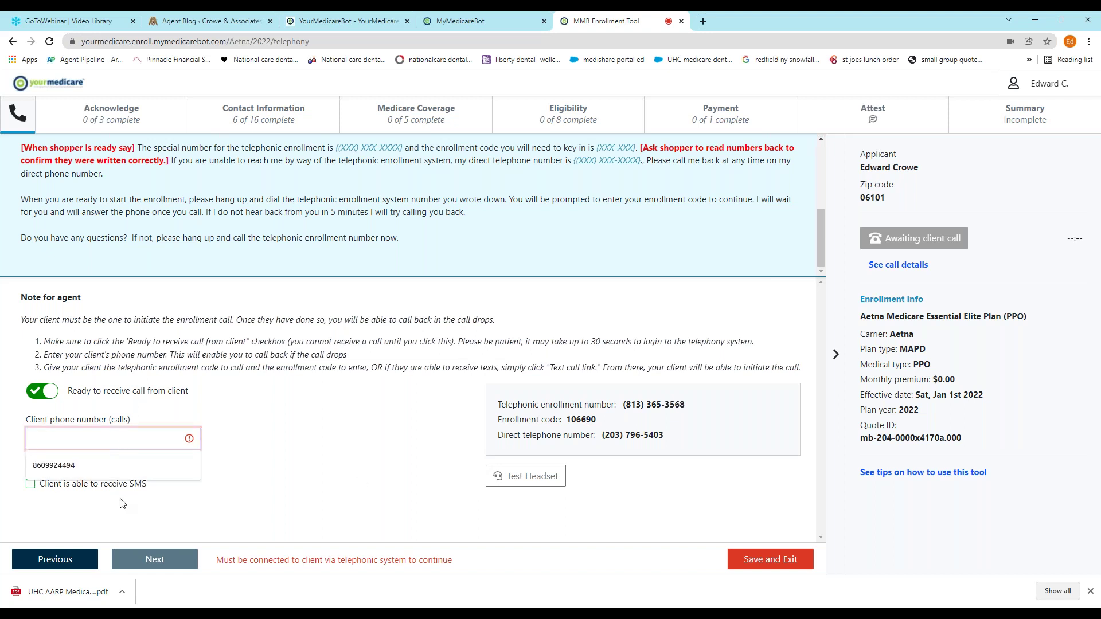
click(100, 472)
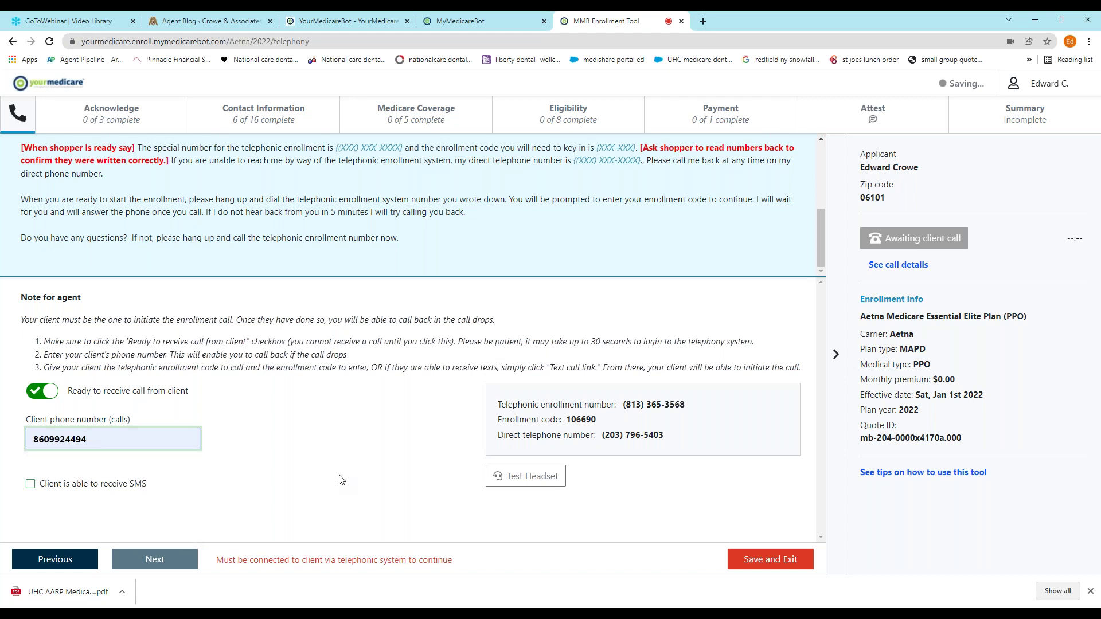
click(30, 484)
scroll(261, 527, down, 1)
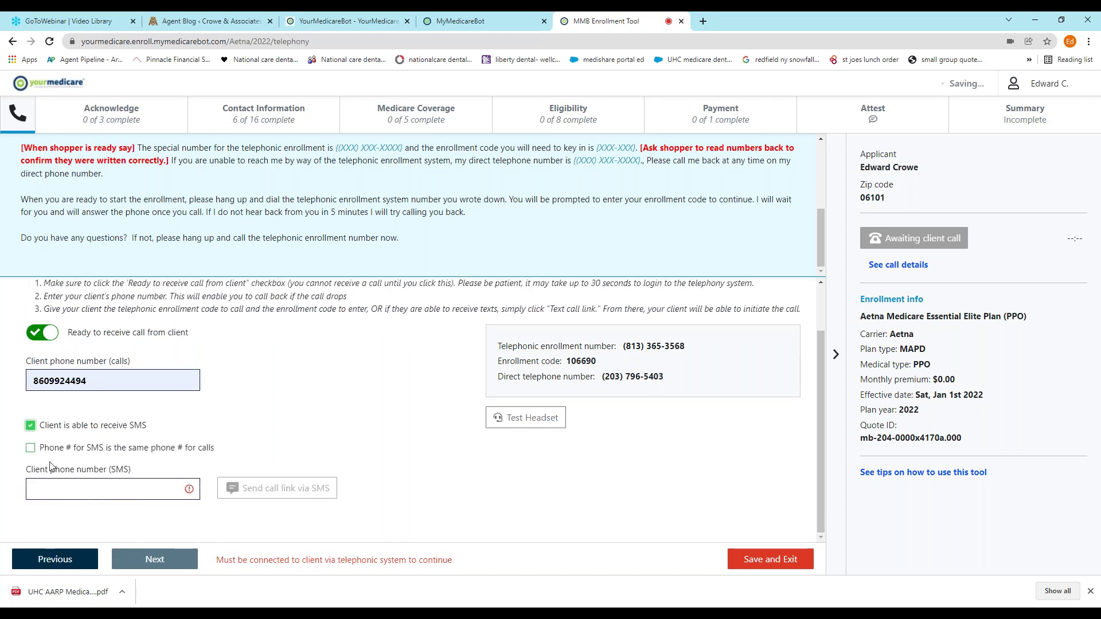
Enter the client's SMS phone number and tick 'Phone # for SMS is the same'
click(82, 488)
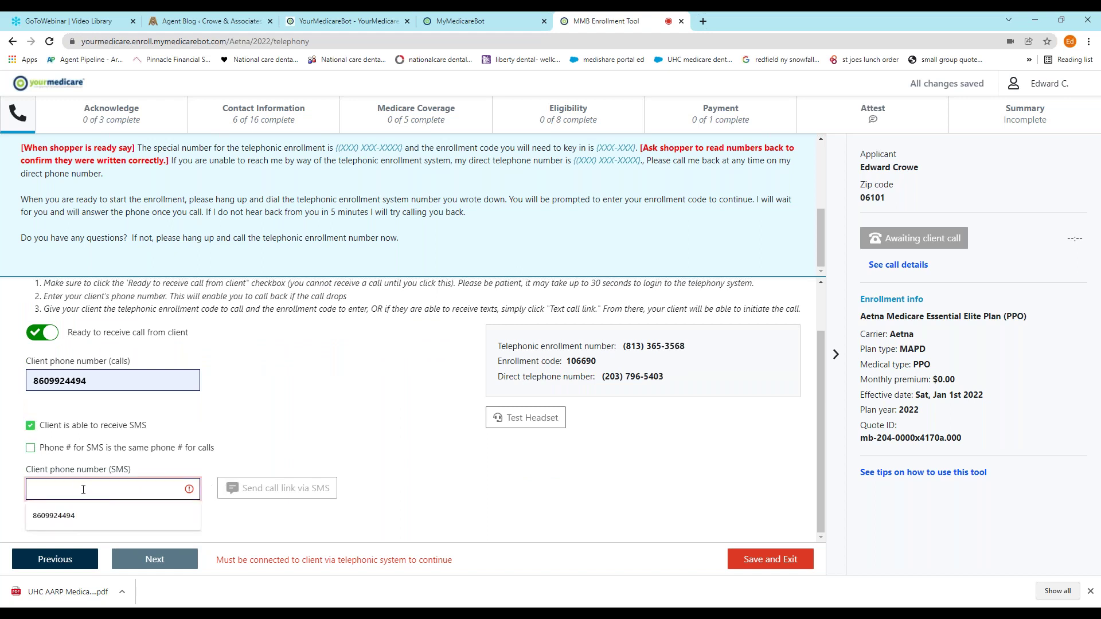
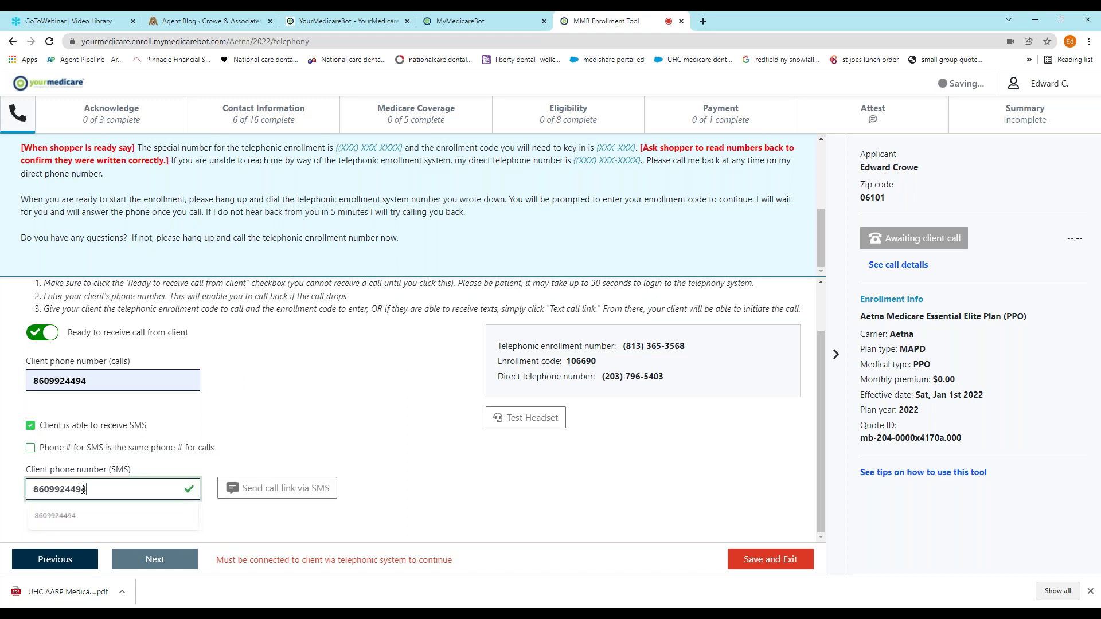
click(374, 435)
click(31, 448)
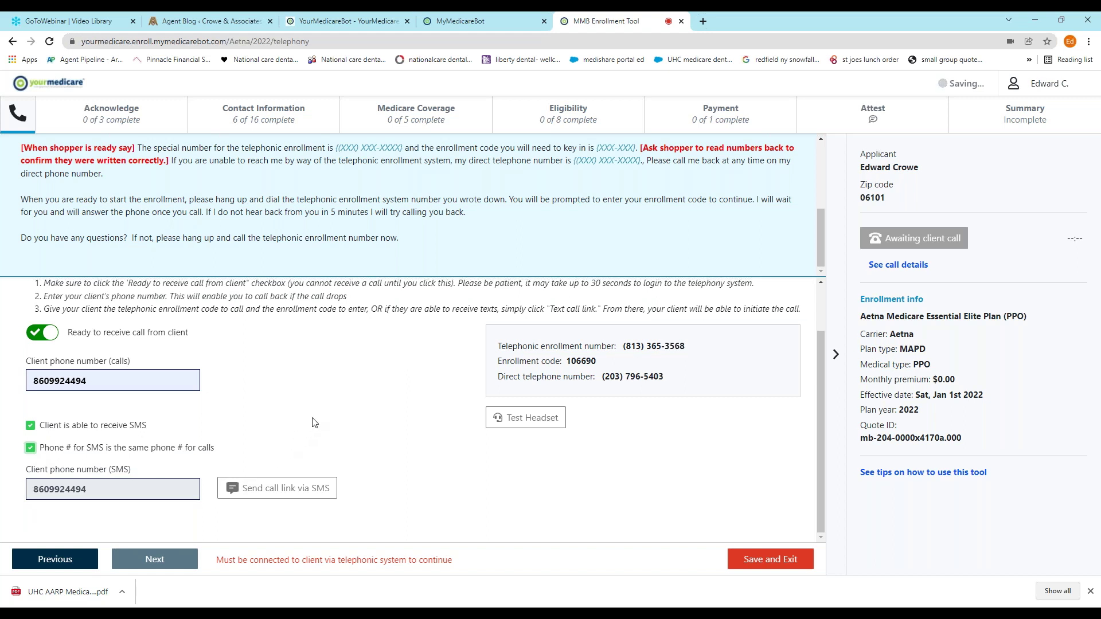
Text the enrollment call link to the client via SMS
click(290, 492)
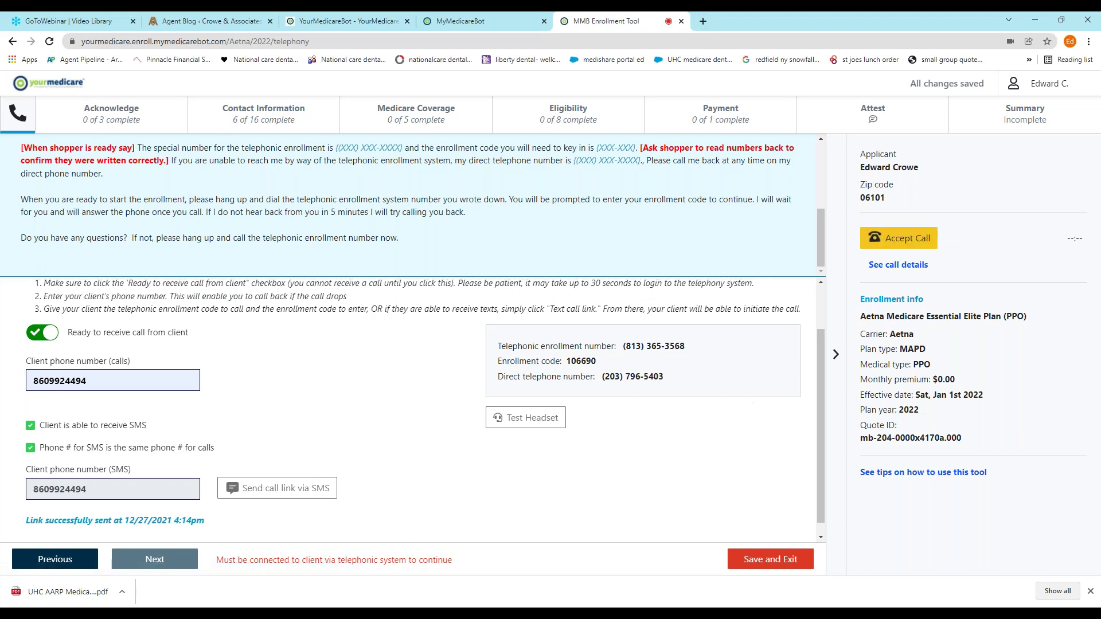
Accept the client's call, record Yes for Recording Acknowledgement, and advance to Power of Attorney
click(909, 240)
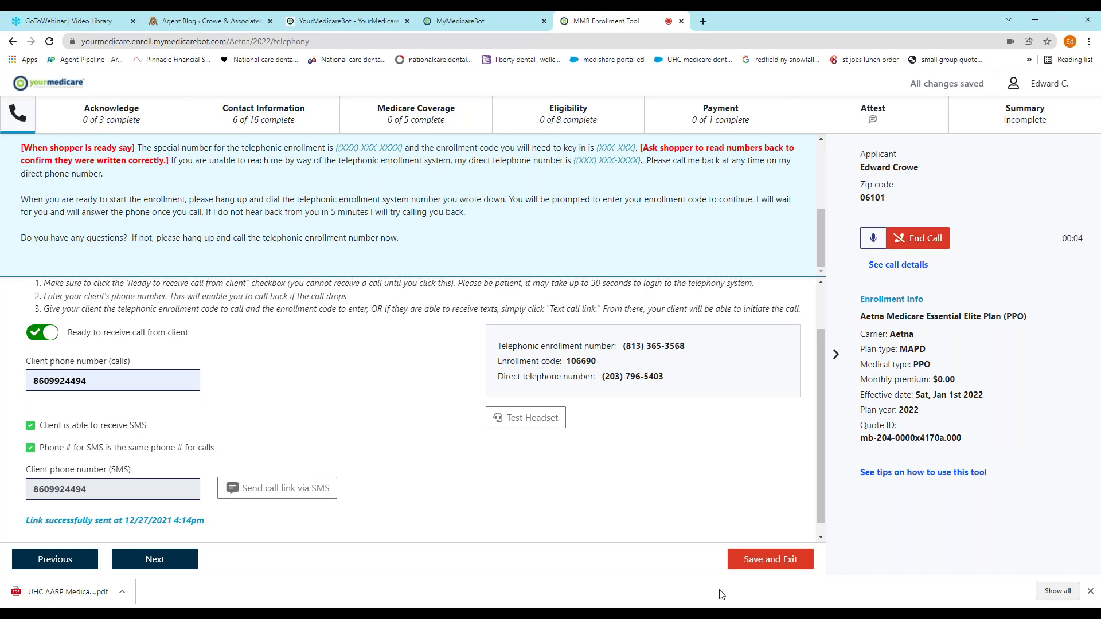
click(181, 564)
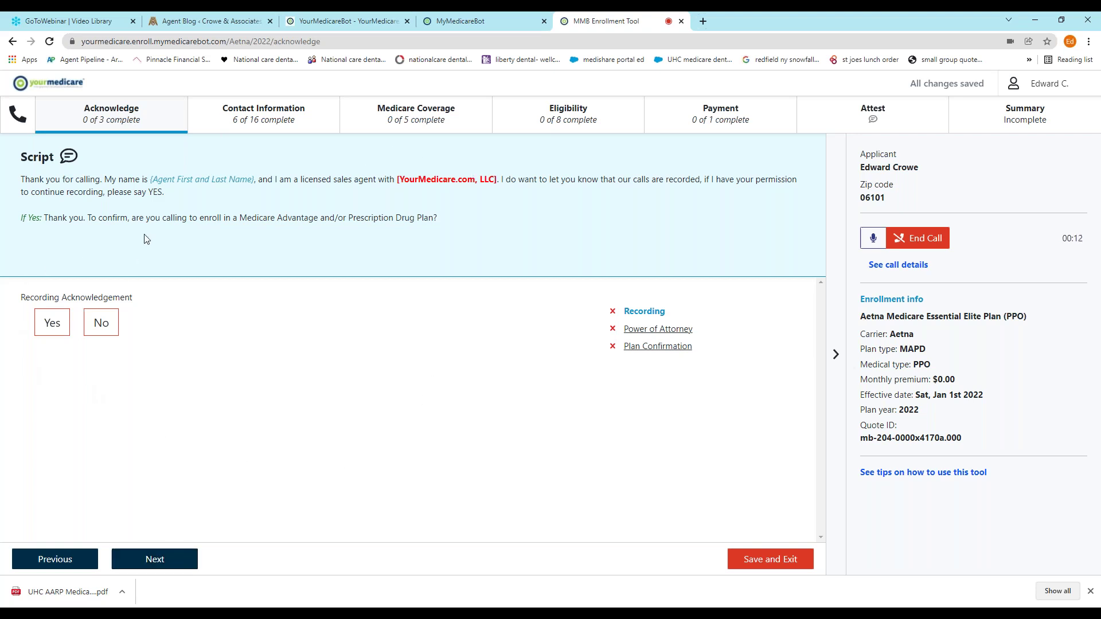
click(58, 329)
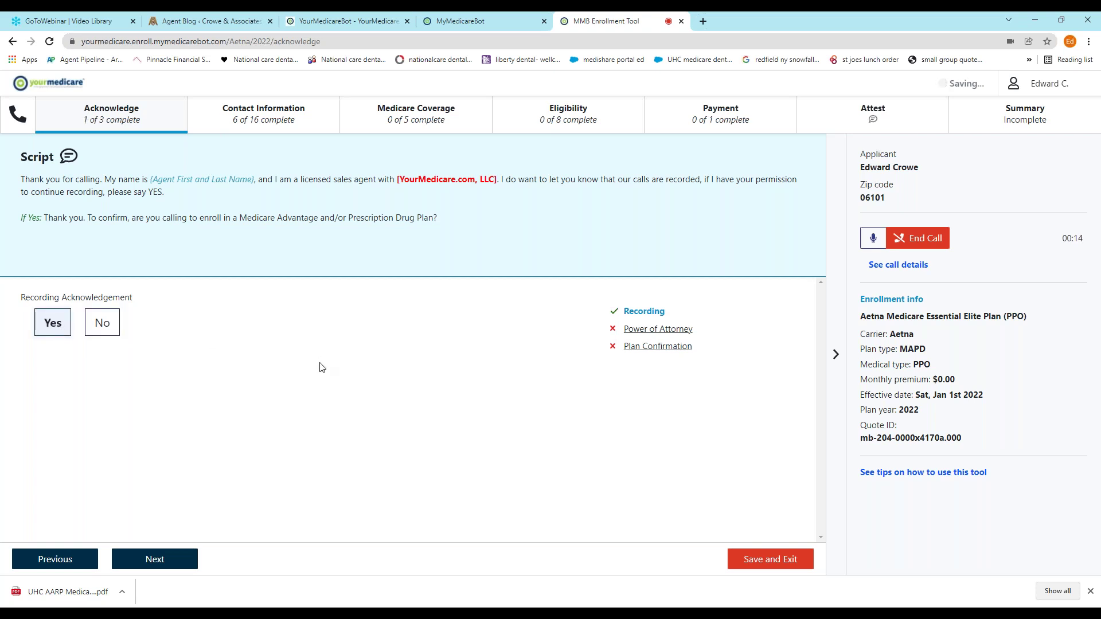
click(162, 564)
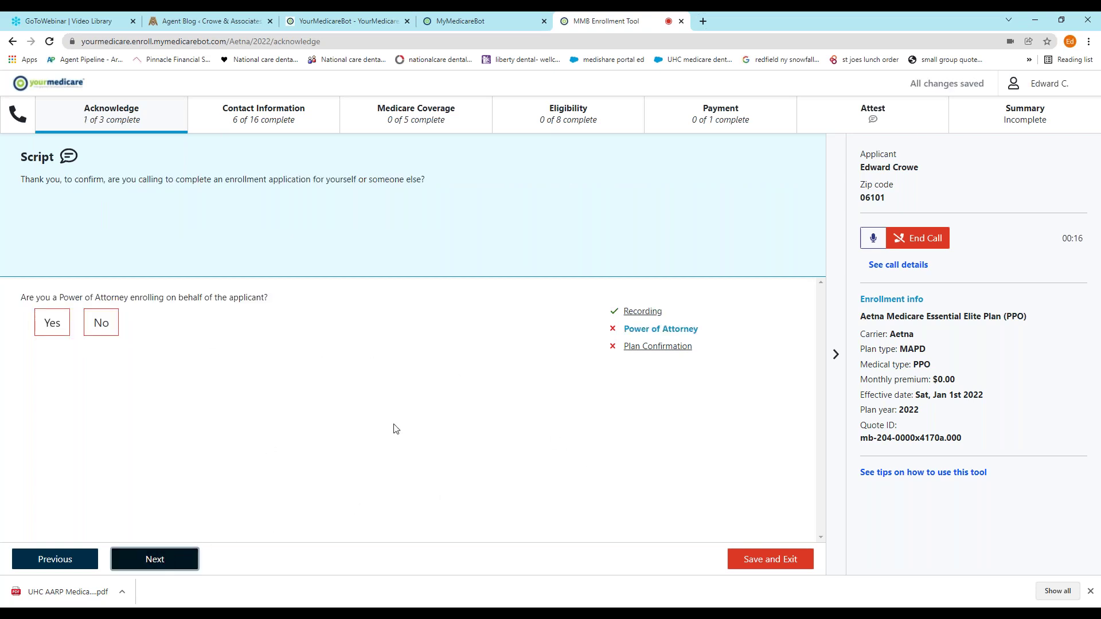